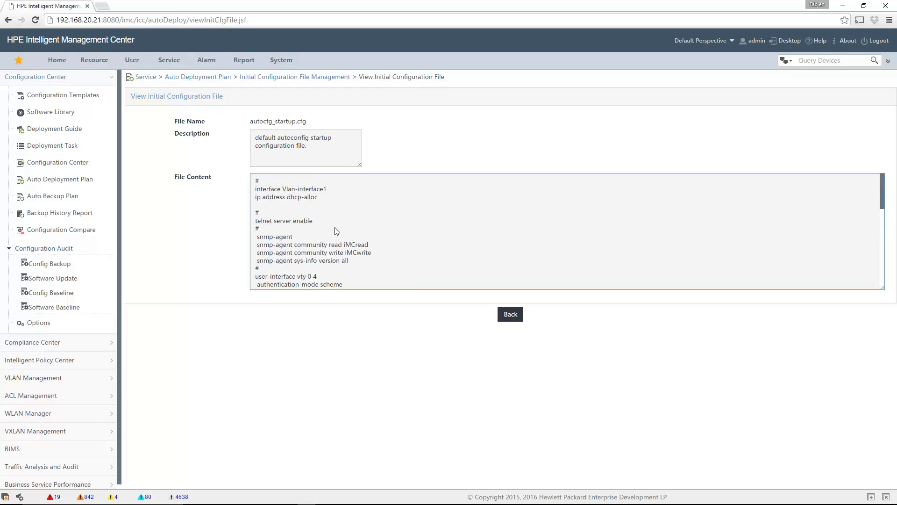
Finish scrolling through the first startup file and return to the configuration file list
{"action": "scroll", "coordinate": [291, 200], "scroll_direction": "down", "scroll_amount": 2}
{"action": "scroll", "coordinate": [295, 200], "scroll_direction": "up", "scroll_amount": 2}
{"action": "scroll", "coordinate": [304, 247], "scroll_direction": "down", "scroll_amount": 2}
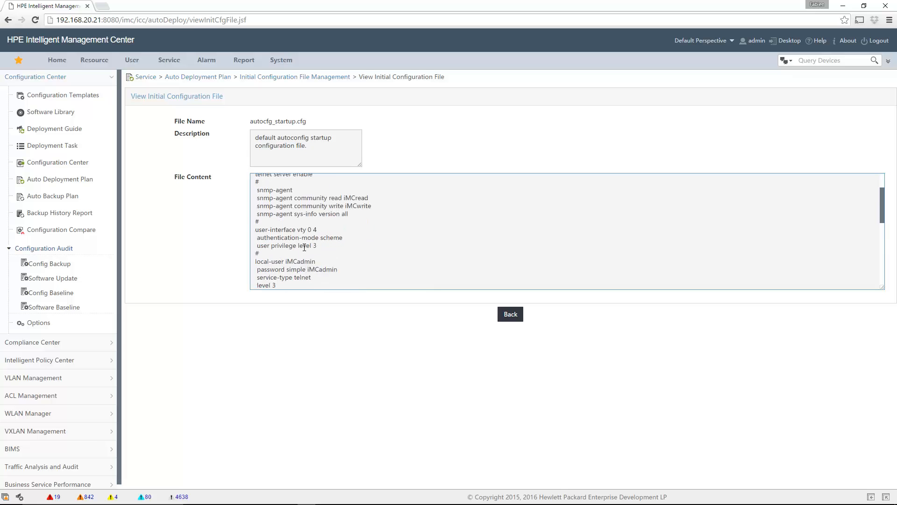
{"action": "scroll", "coordinate": [303, 252], "scroll_direction": "down", "scroll_amount": 2}
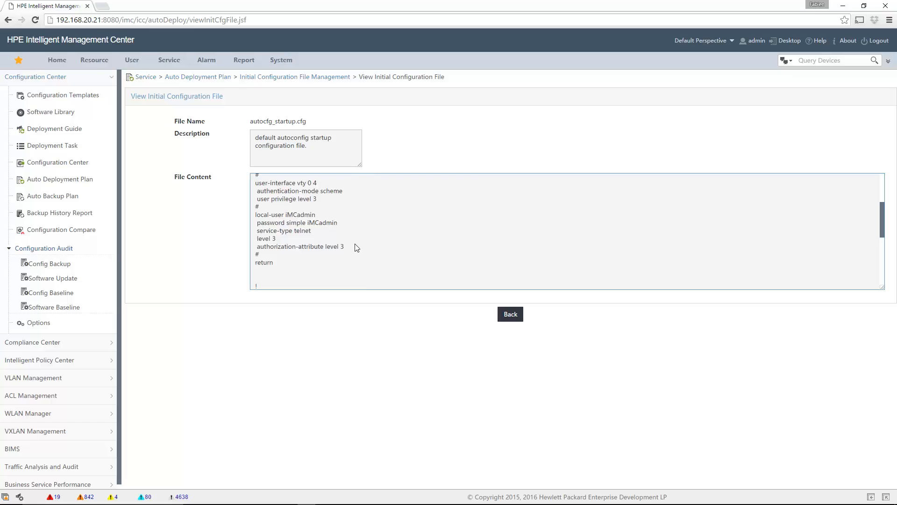
{"action": "left_click", "coordinate": [510, 315]}
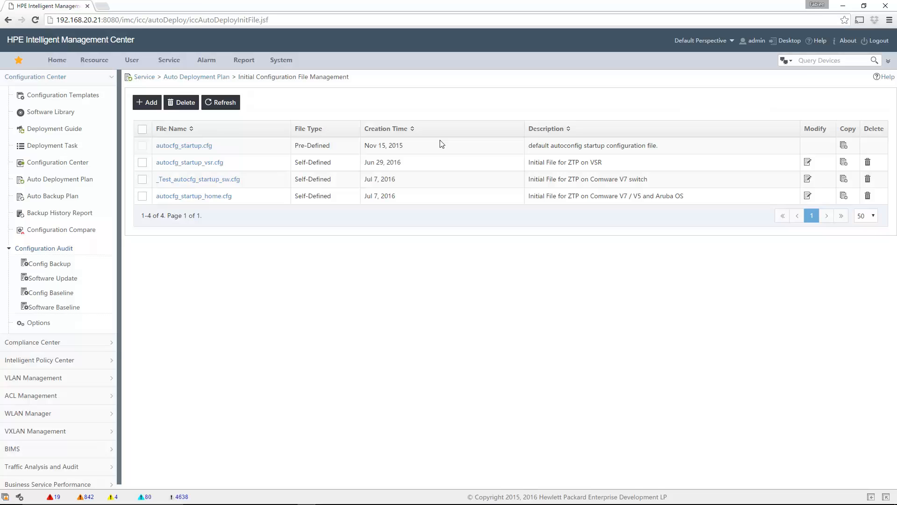
Review autocfg_startup_home.cfg, highlighting its management interface DHCP lines, then return to the file list
{"action": "left_click", "coordinate": [188, 196]}
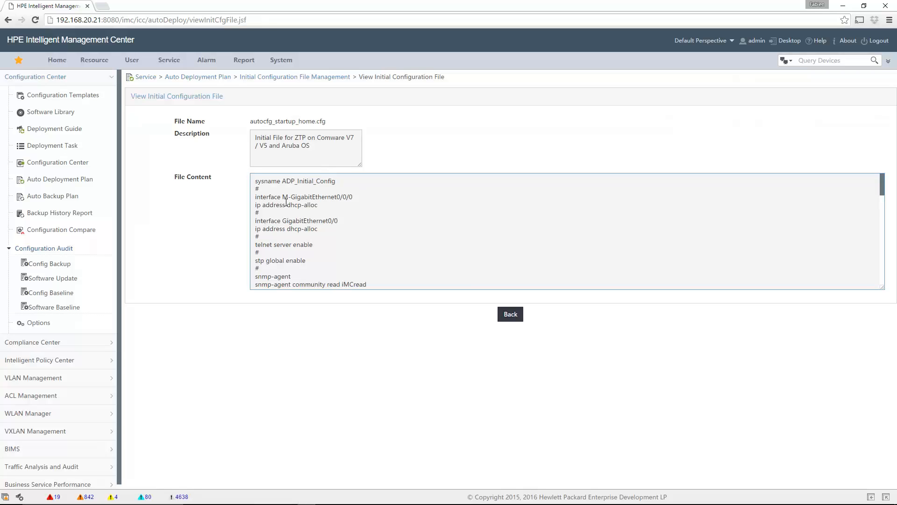
{"action": "left_click_drag", "start_coordinate": [256, 197], "coordinate": [345, 203]}
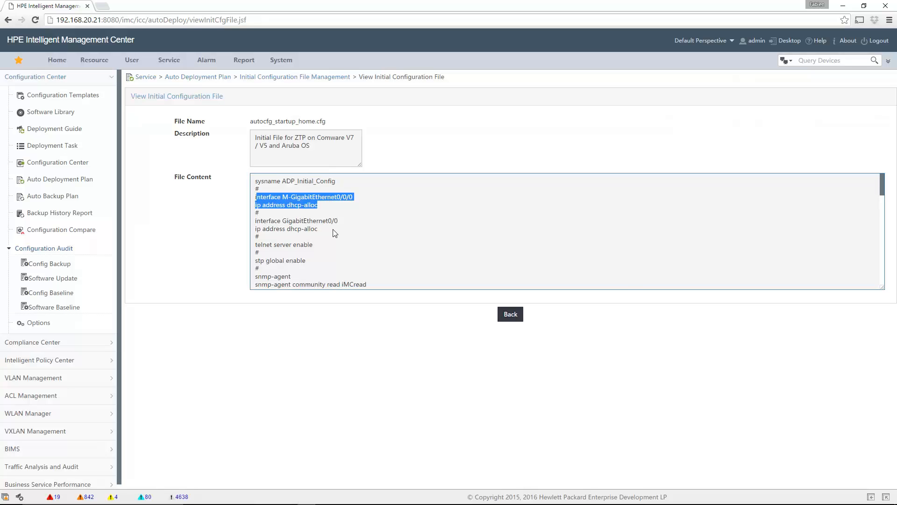
{"action": "scroll", "coordinate": [389, 242], "scroll_direction": "down", "scroll_amount": 2}
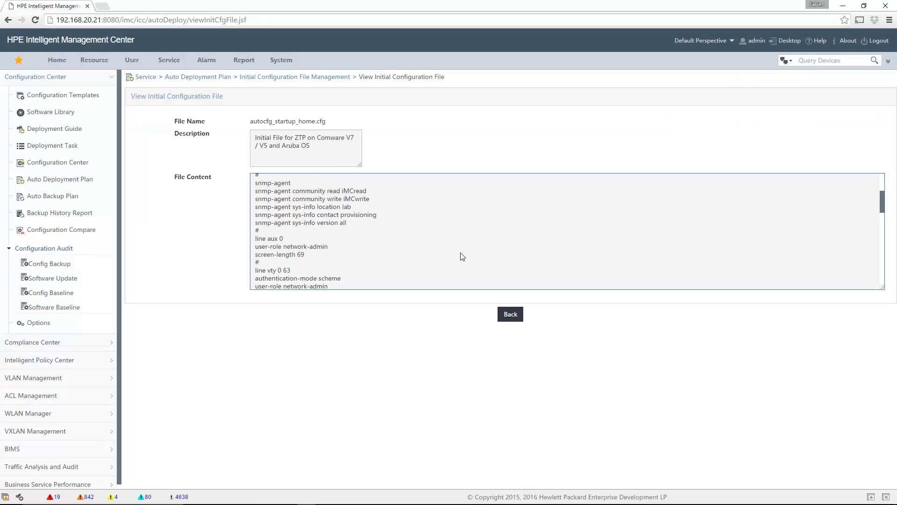
{"action": "scroll", "coordinate": [462, 256], "scroll_direction": "down", "scroll_amount": 2}
{"action": "scroll", "coordinate": [462, 254], "scroll_direction": "down", "scroll_amount": 2}
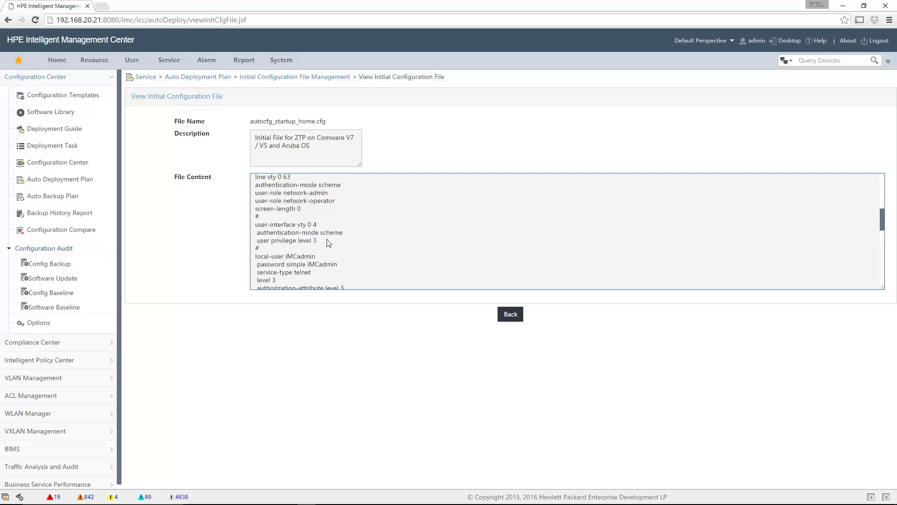
{"action": "scroll", "coordinate": [401, 237], "scroll_direction": "down", "scroll_amount": 2}
{"action": "scroll", "coordinate": [403, 238], "scroll_direction": "down", "scroll_amount": 8}
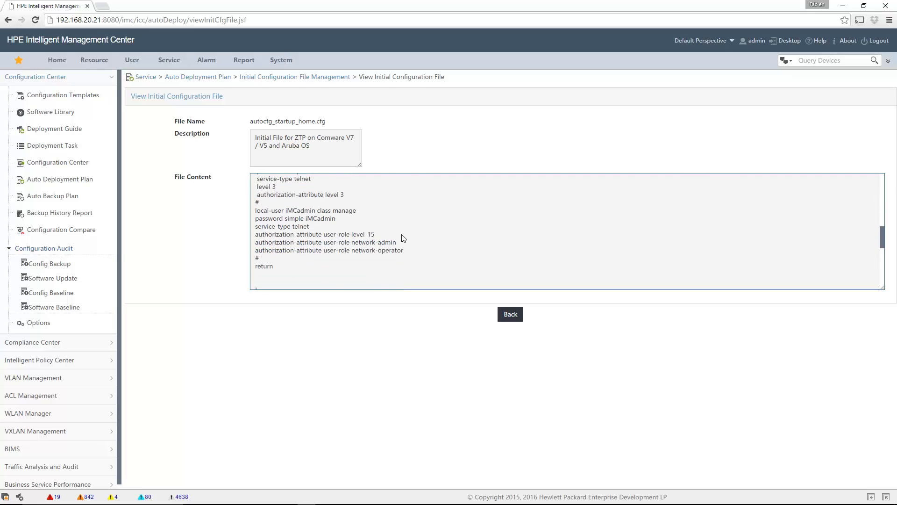
{"action": "scroll", "coordinate": [404, 239], "scroll_direction": "down", "scroll_amount": 1}
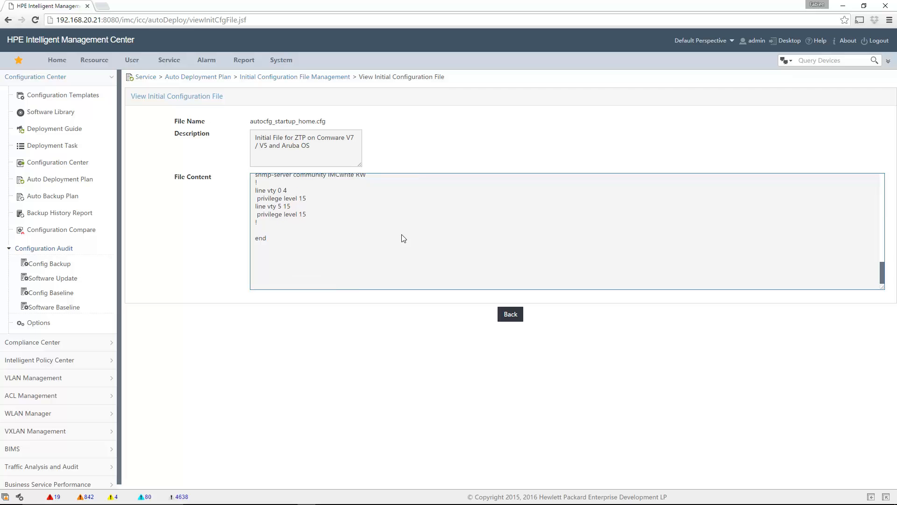
{"action": "left_click", "coordinate": [509, 322]}
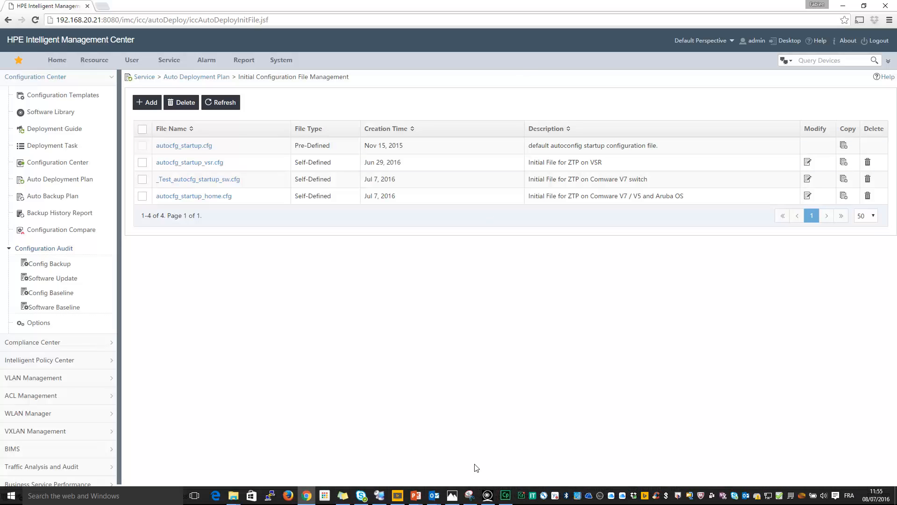
{"action": "left_click", "coordinate": [488, 501]}
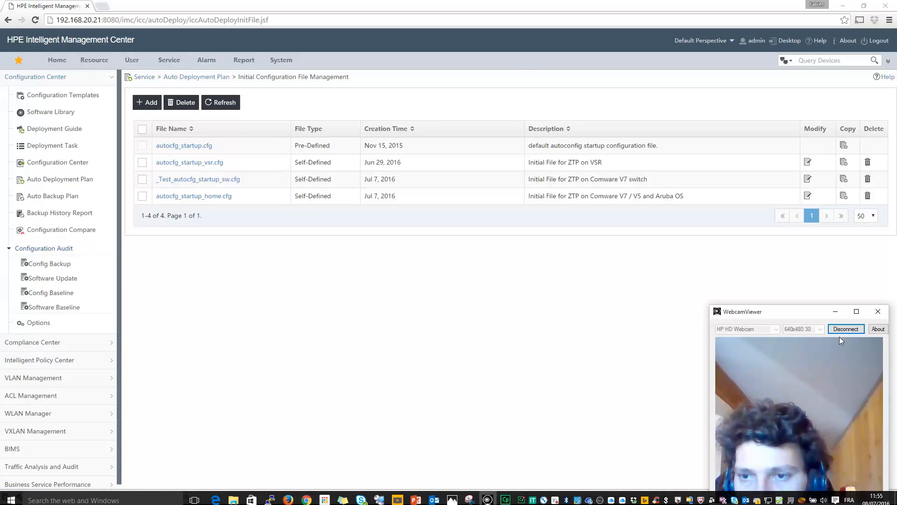
{"action": "left_click", "coordinate": [854, 311]}
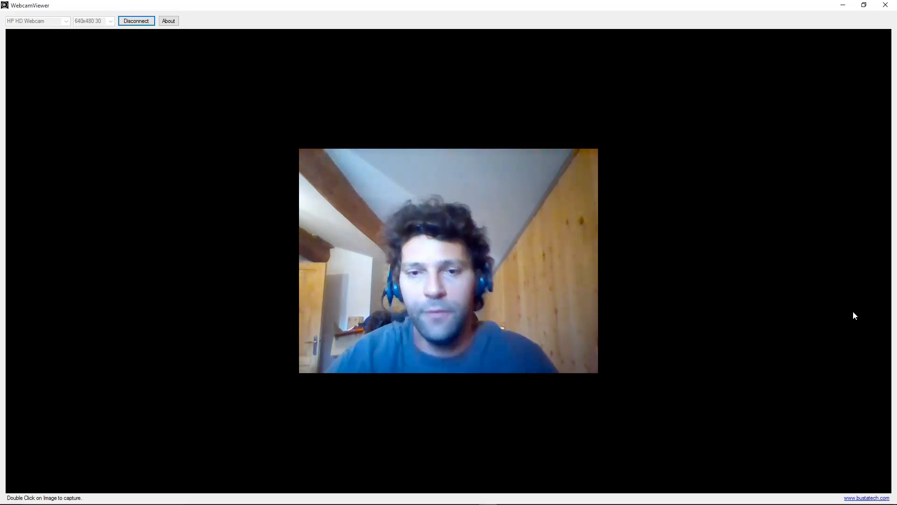
{"action": "left_click", "coordinate": [863, 4]}
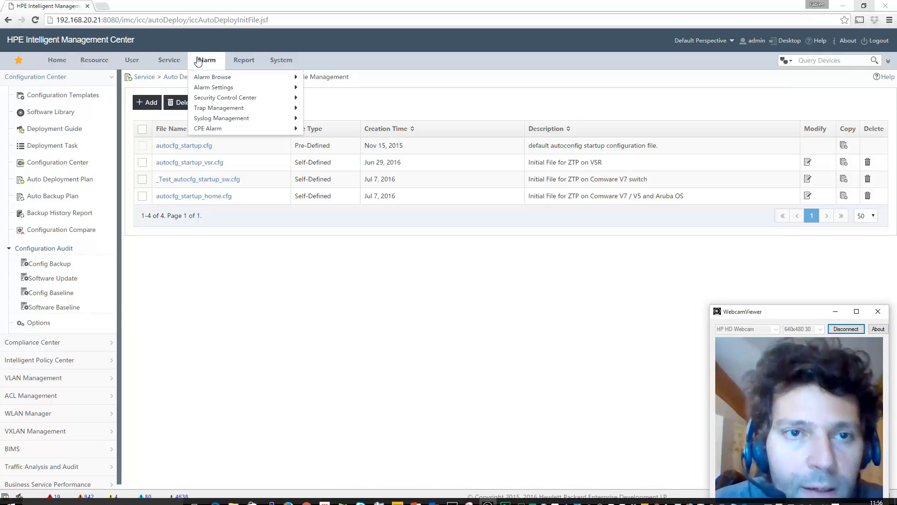
Start adding a device to the Switch Deployment plan, then go to Configuration Templates
{"action": "left_click", "coordinate": [176, 80]}
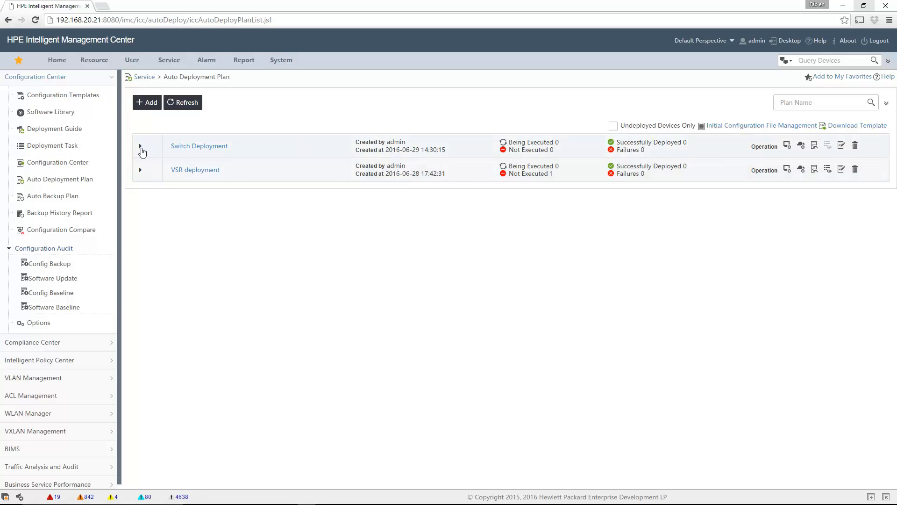
{"action": "left_click", "coordinate": [140, 146]}
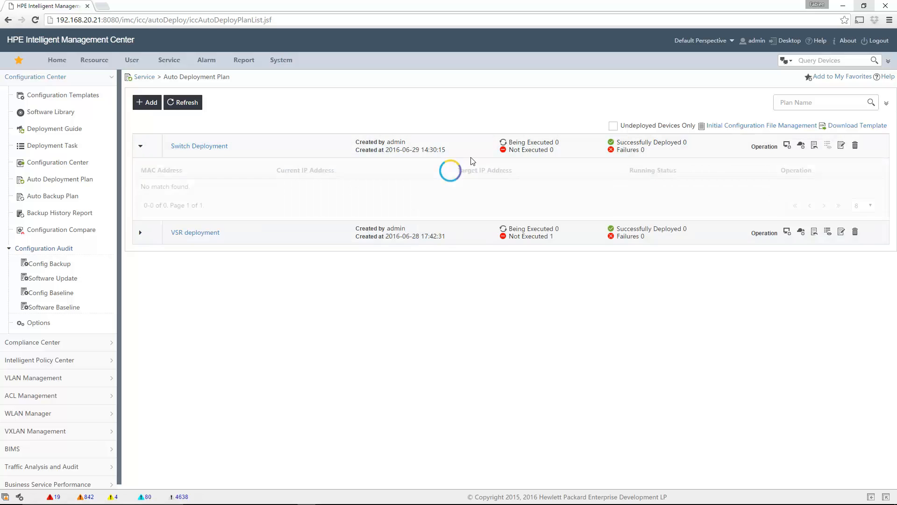
{"action": "left_click", "coordinate": [787, 146]}
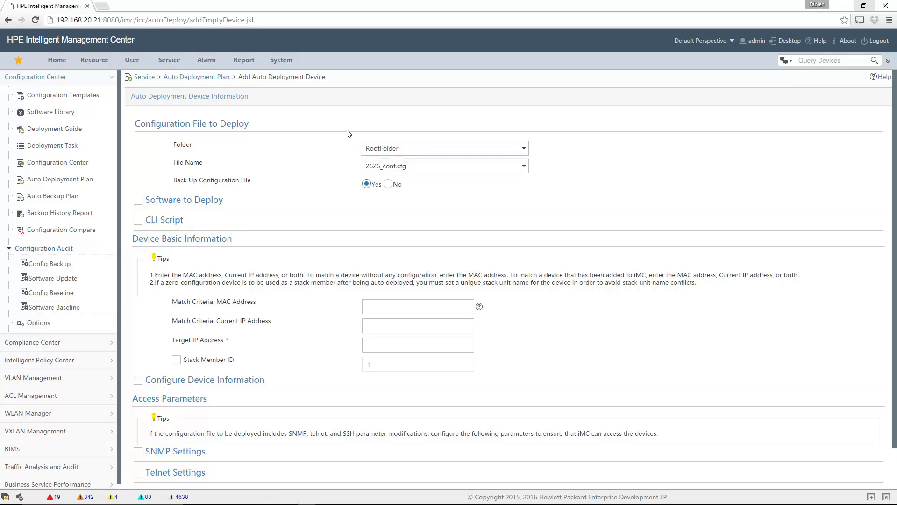
{"action": "mouse_move", "coordinate": [171, 62]}
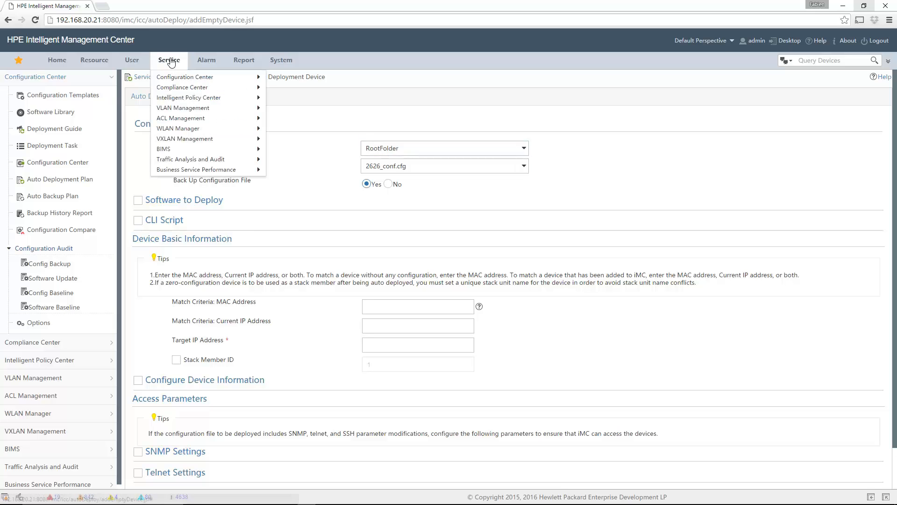
{"action": "mouse_move", "coordinate": [210, 76]}
{"action": "left_click", "coordinate": [304, 78]}
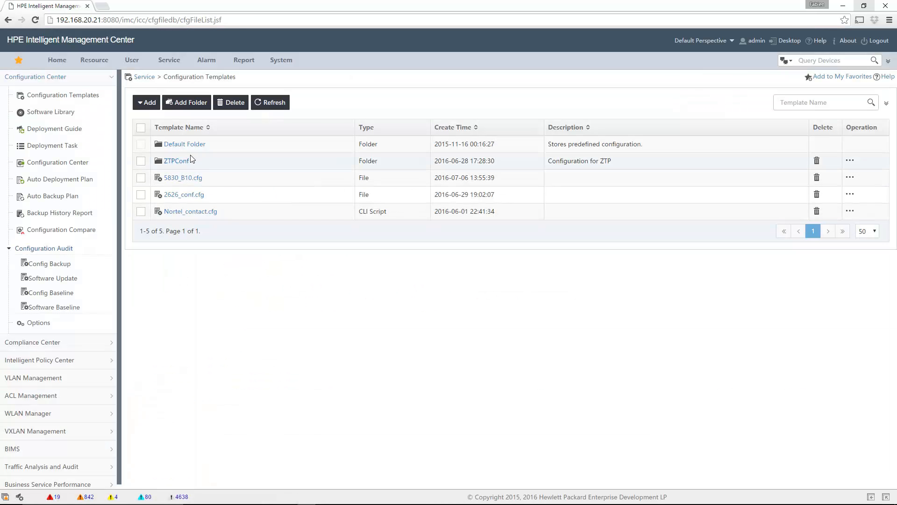
Open template ZTPConf > SW_Comware > Final_Conf_SW_Comware_Home.cfg and highlight its New System Name variable
{"action": "left_click", "coordinate": [176, 161]}
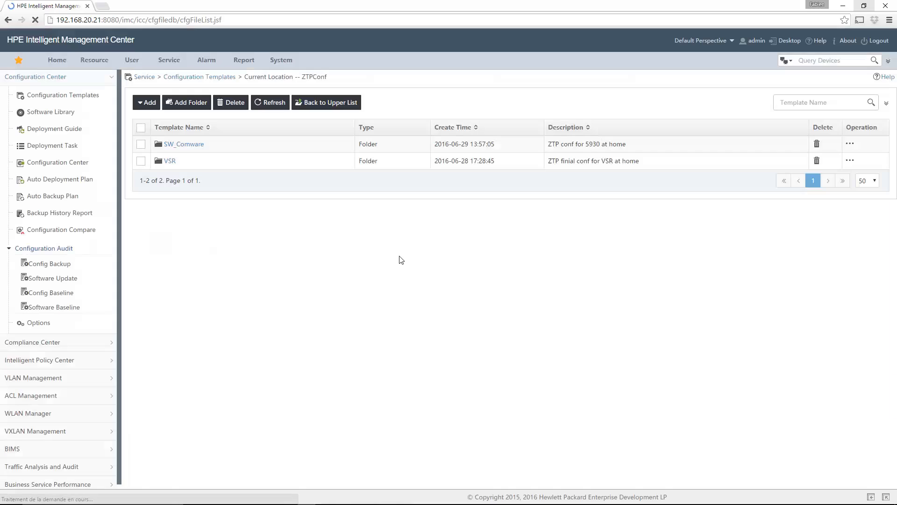
{"action": "left_click", "coordinate": [176, 145]}
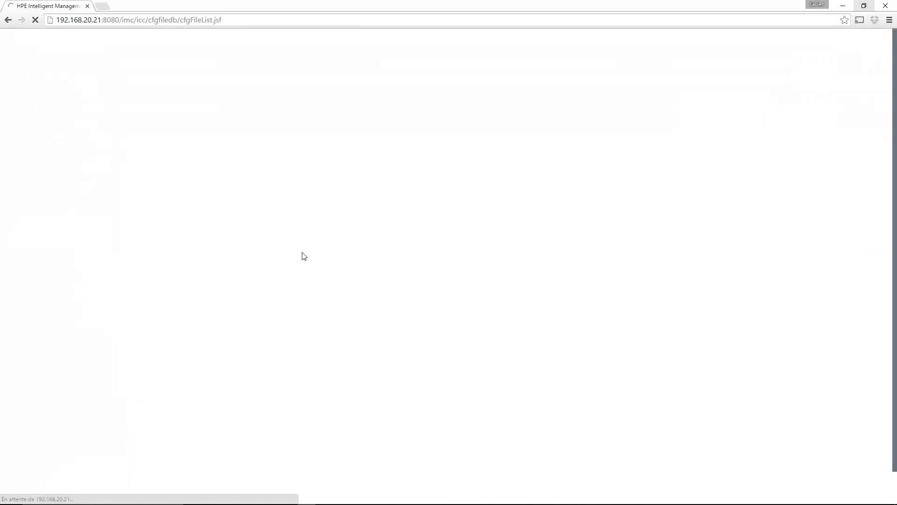
{"action": "left_click", "coordinate": [237, 145]}
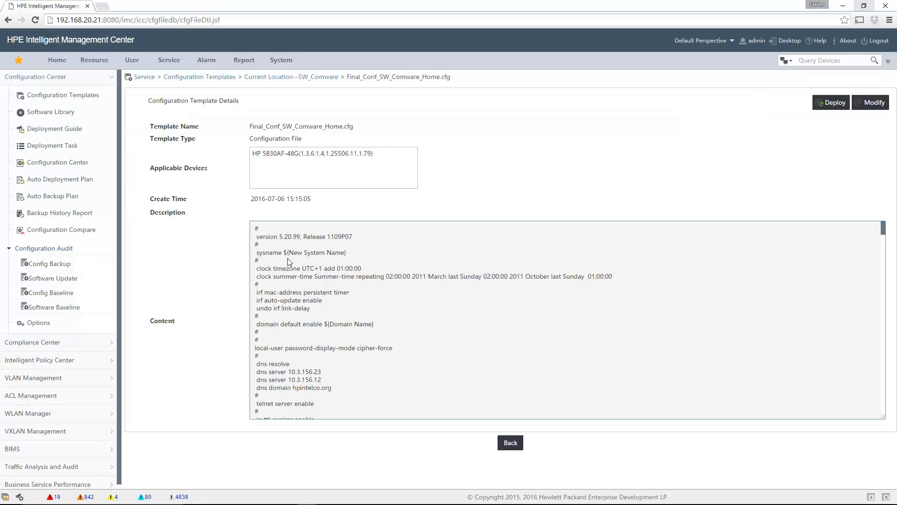
{"action": "left_click_drag", "start_coordinate": [284, 253], "coordinate": [364, 252]}
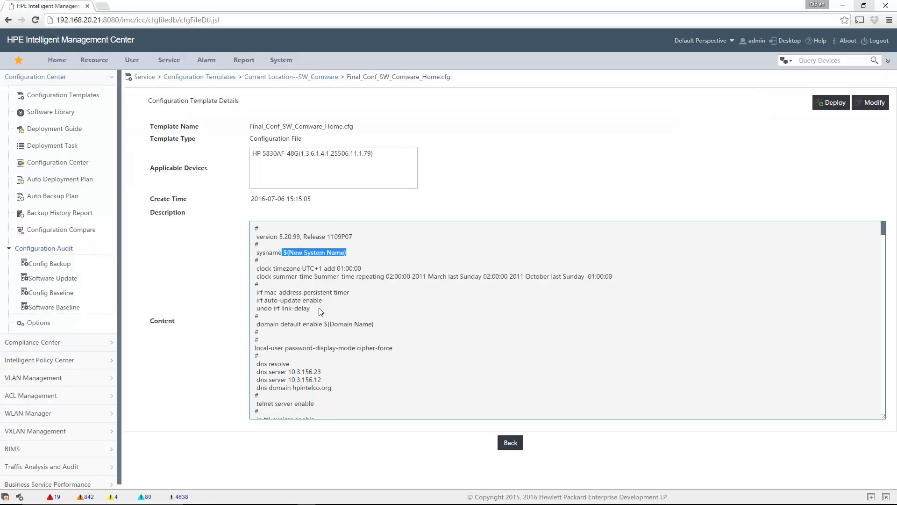
Scroll the template content down to highlight the MGMT IP and MGMT Mask variables
{"action": "scroll", "coordinate": [306, 304], "scroll_direction": "down", "scroll_amount": 1}
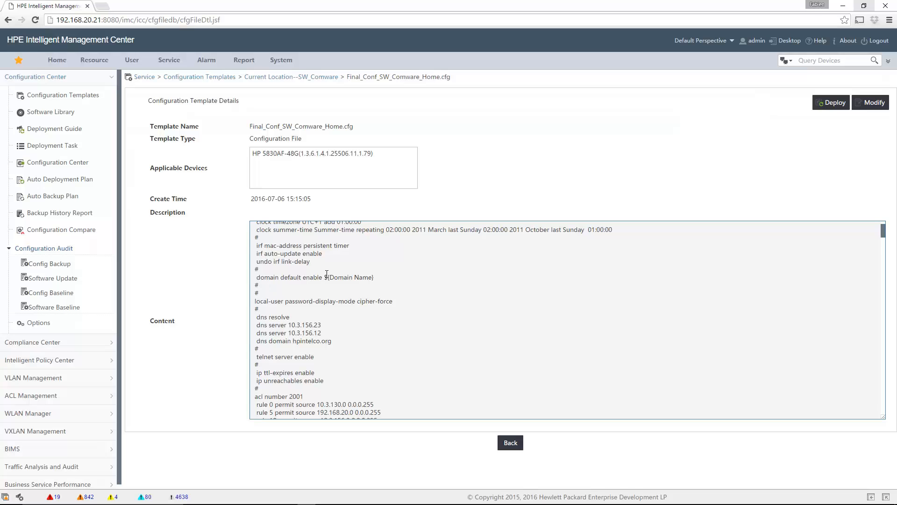
{"action": "scroll", "coordinate": [350, 336], "scroll_direction": "down", "scroll_amount": 3}
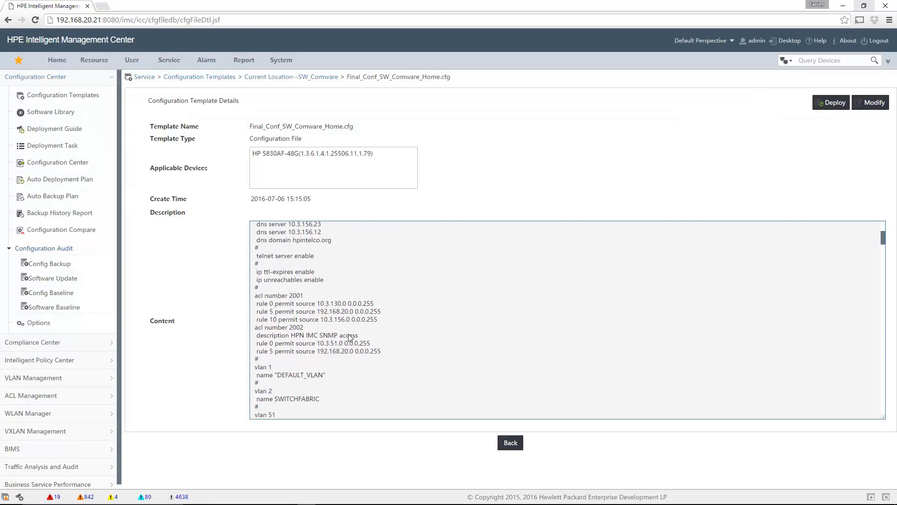
{"action": "scroll", "coordinate": [350, 337], "scroll_direction": "down", "scroll_amount": 2}
{"action": "scroll", "coordinate": [278, 277], "scroll_direction": "up", "scroll_amount": 2}
{"action": "scroll", "coordinate": [278, 277], "scroll_direction": "down", "scroll_amount": 2}
{"action": "scroll", "coordinate": [279, 277], "scroll_direction": "down", "scroll_amount": 1}
{"action": "scroll", "coordinate": [279, 281], "scroll_direction": "down", "scroll_amount": 2}
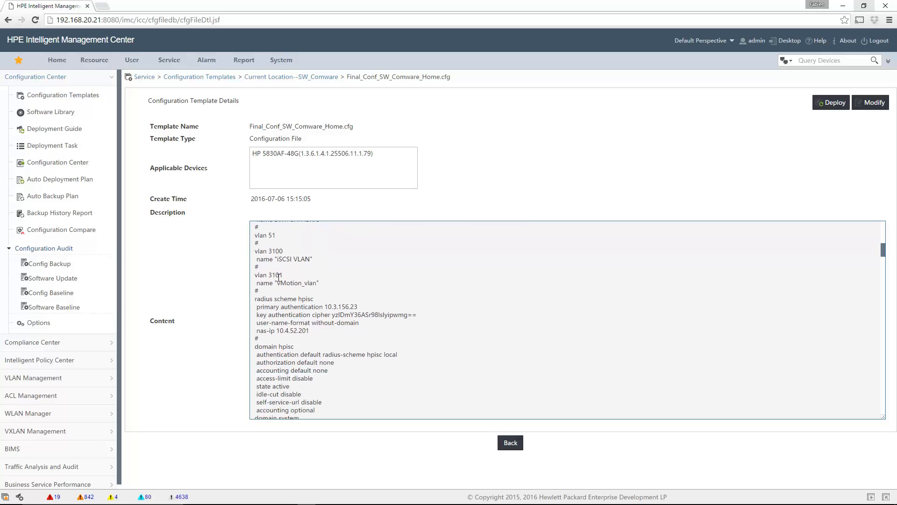
{"action": "scroll", "coordinate": [278, 278], "scroll_direction": "down", "scroll_amount": 12}
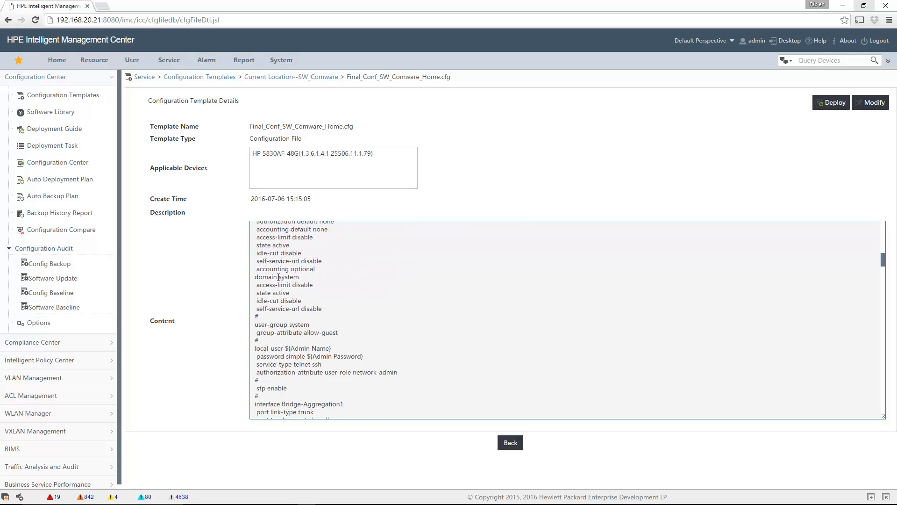
{"action": "scroll", "coordinate": [279, 277], "scroll_direction": "down", "scroll_amount": 6}
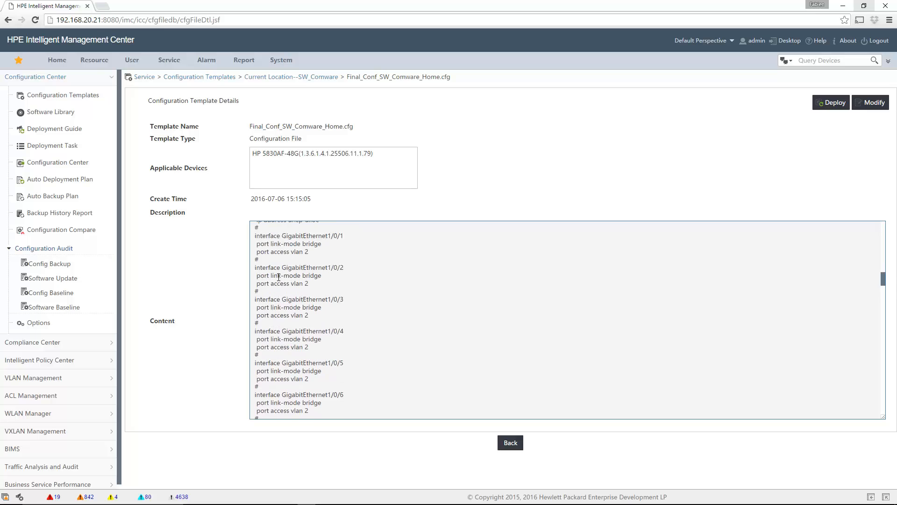
{"action": "scroll", "coordinate": [278, 277], "scroll_direction": "up", "scroll_amount": 2}
{"action": "scroll", "coordinate": [278, 279], "scroll_direction": "down", "scroll_amount": 14}
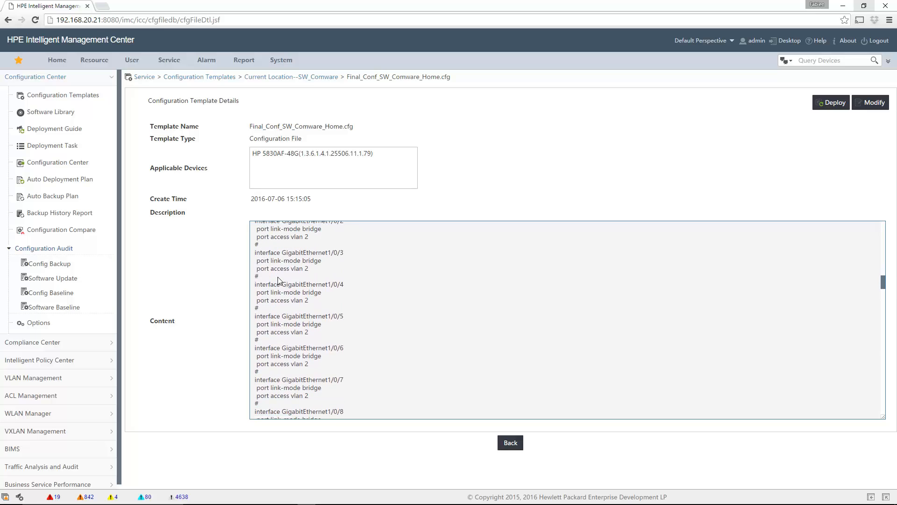
{"action": "scroll", "coordinate": [278, 277], "scroll_direction": "down", "scroll_amount": 20}
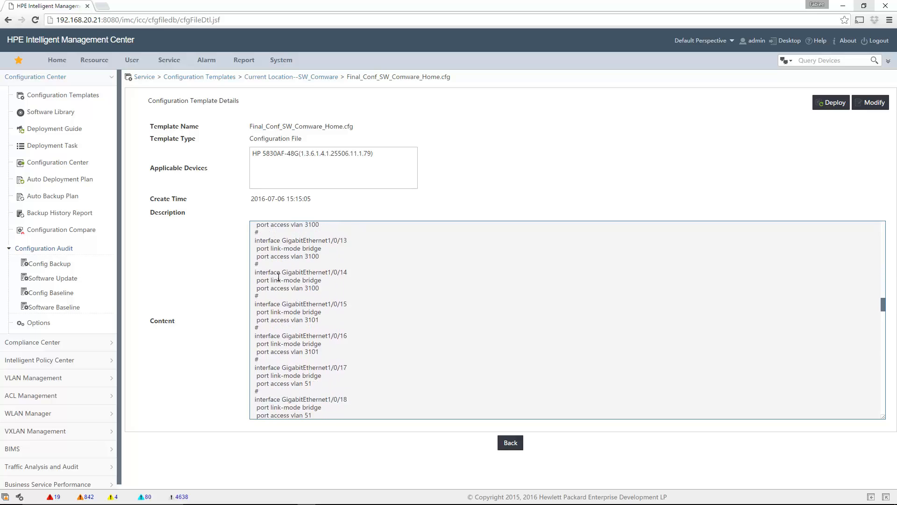
{"action": "scroll", "coordinate": [278, 278], "scroll_direction": "down", "scroll_amount": 20}
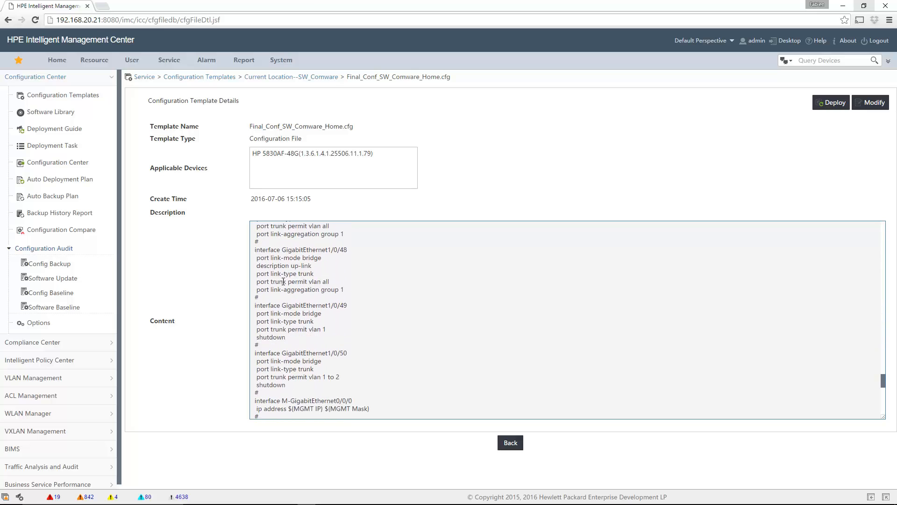
{"action": "left_click_drag", "start_coordinate": [291, 409], "coordinate": [437, 405]}
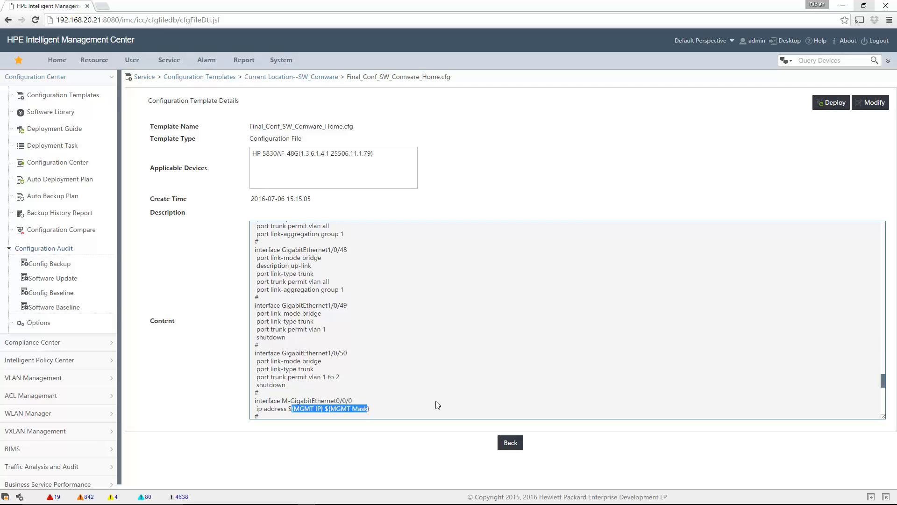
Return to the Auto Deployment Plan page and start adding a device
{"action": "left_click", "coordinate": [168, 60]}
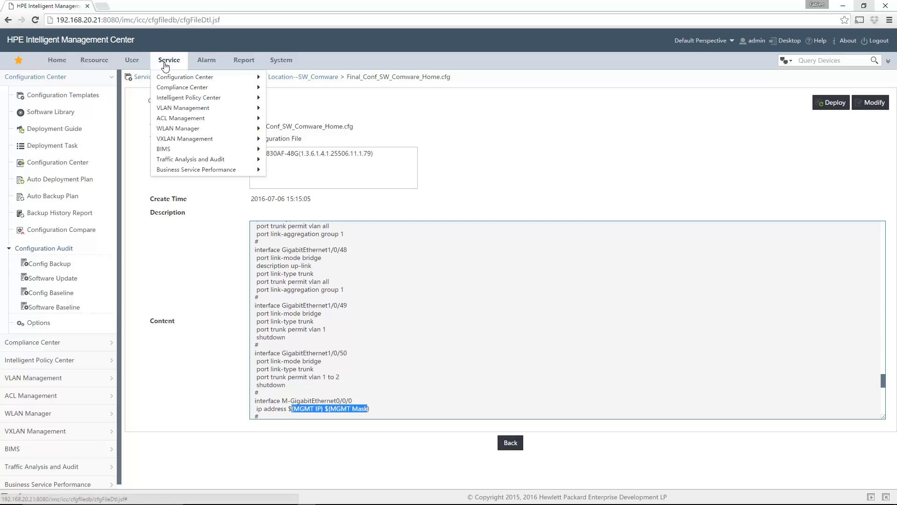
{"action": "mouse_move", "coordinate": [186, 78]}
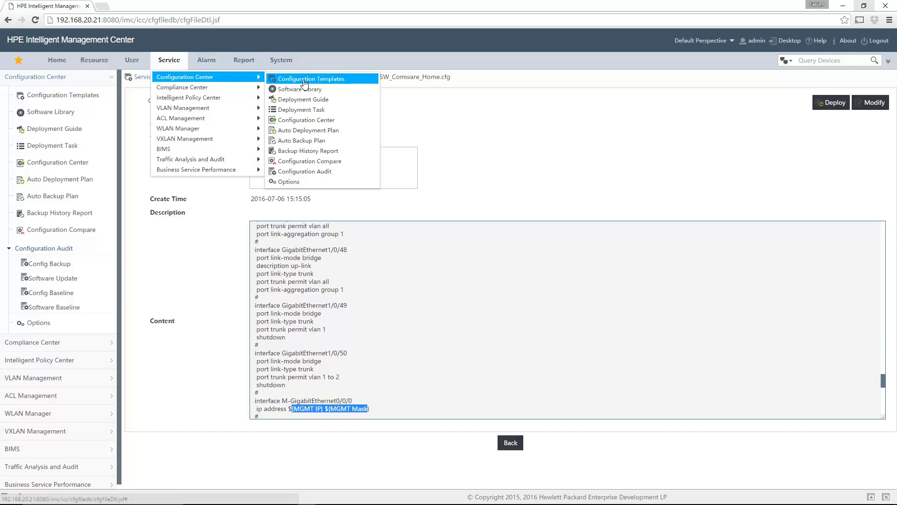
{"action": "left_click", "coordinate": [308, 131]}
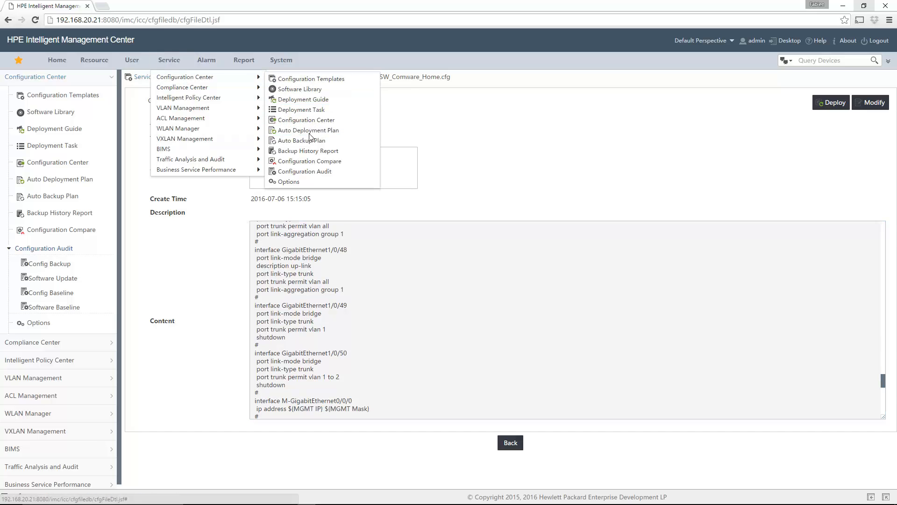
{"action": "left_click", "coordinate": [787, 145]}
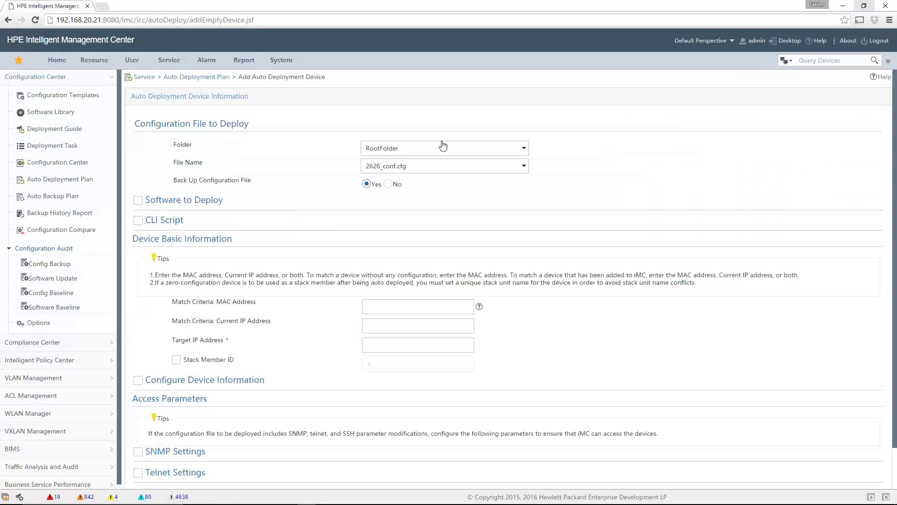
Choose folder SW_Comware and configuration file Final_Conf_SW_Comware_Home.cfg for the device
{"action": "left_click", "coordinate": [444, 148]}
{"action": "left_click", "coordinate": [406, 250]}
{"action": "left_click", "coordinate": [422, 172]}
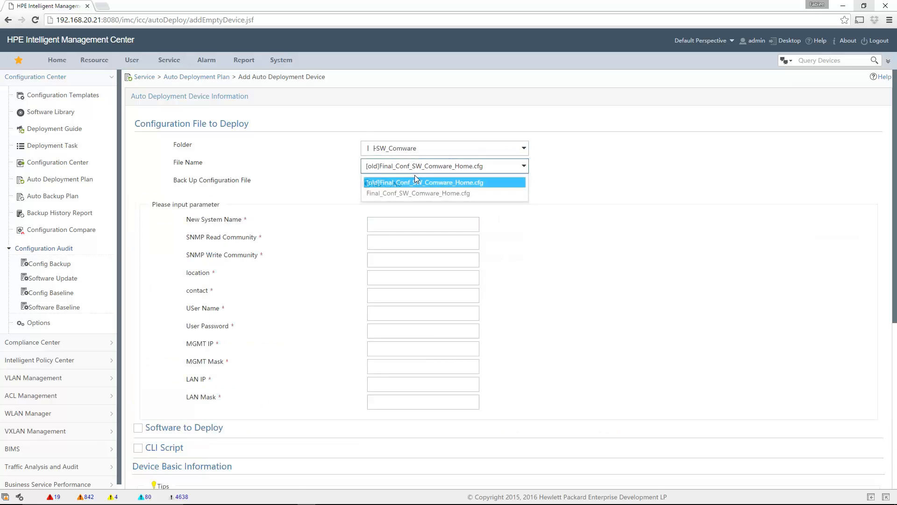
{"action": "left_click", "coordinate": [417, 192]}
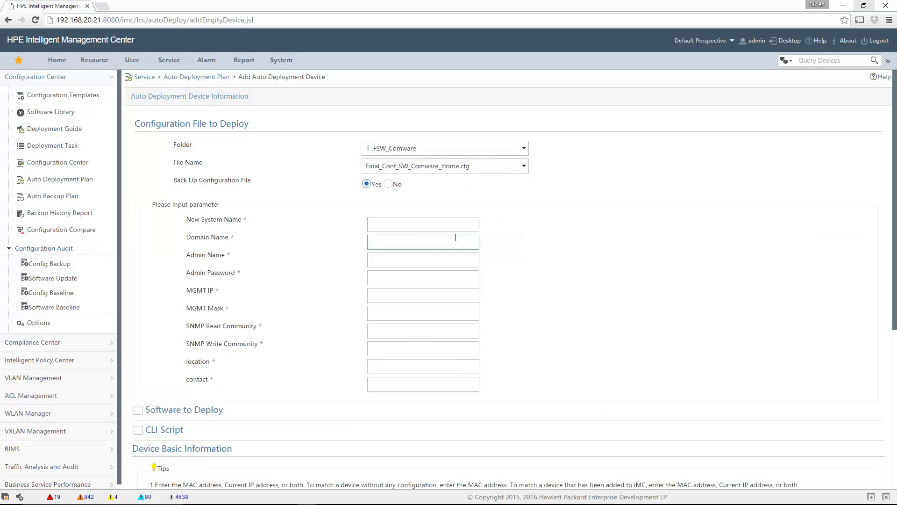
Set System Name SW_Home_1, Domain Name 'ho' and Admin Name admin
{"action": "left_click", "coordinate": [397, 222]}
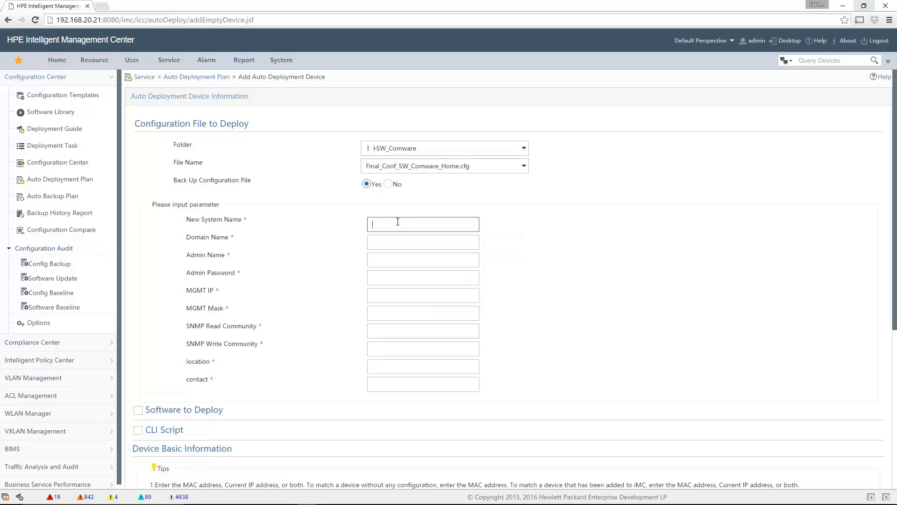
{"action": "left_click", "coordinate": [398, 222]}
{"action": "key", "text": "Down"}
{"action": "key", "text": "Down"}
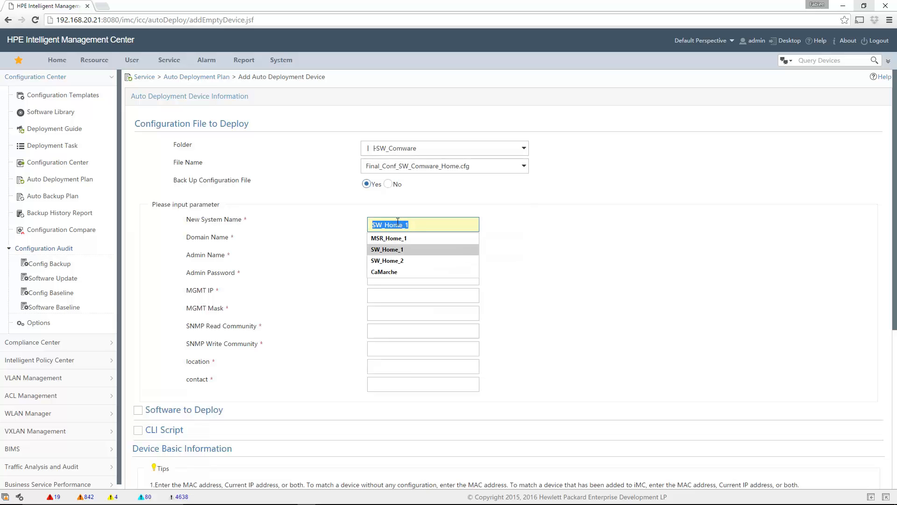
{"action": "key", "text": "Tab"}
{"action": "key", "text": "Down"}
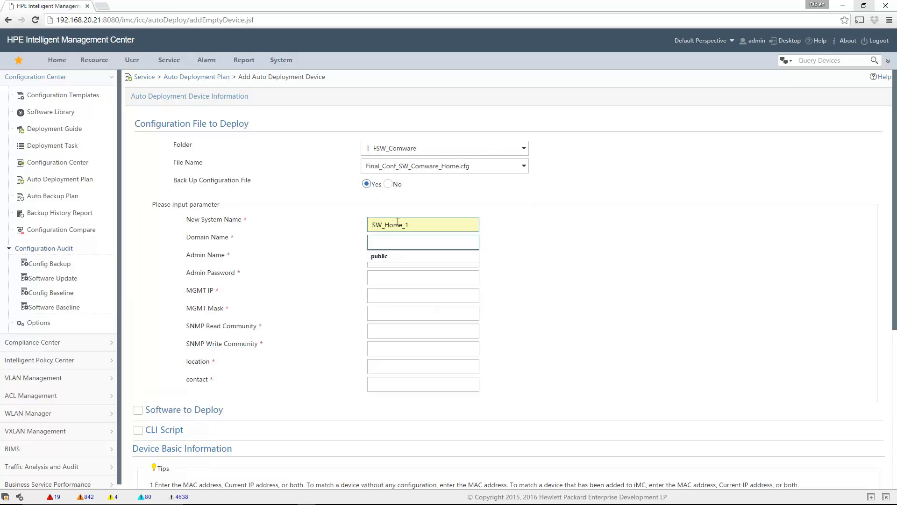
{"action": "key", "text": "Down"}
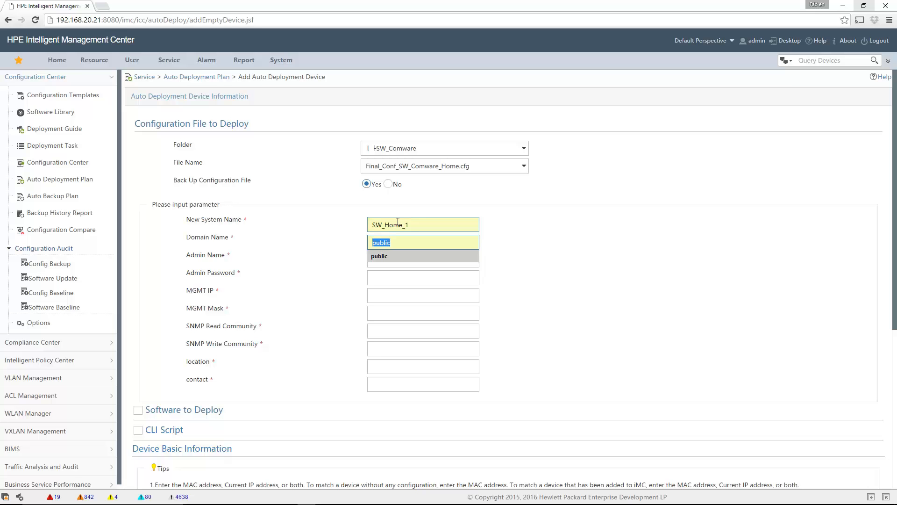
{"action": "type", "text": "home"}
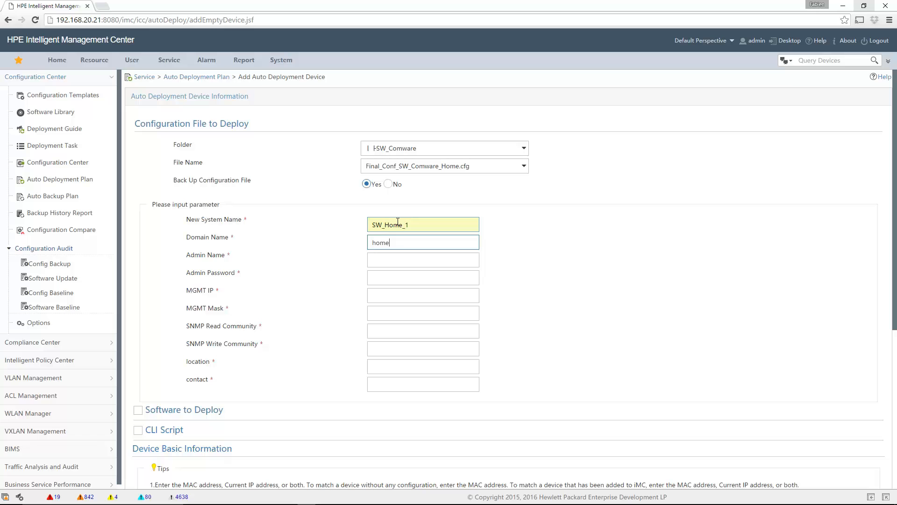
{"action": "key", "text": "Tab"}
{"action": "type", "text": "admin"}
{"action": "key", "text": "Tab"}
{"action": "key", "text": "Tab"}
Enter MGMT IP 192.168.20.49, mask 255.255.255.0, SNMP read community 'piublic' and write 'private'
{"action": "type", "text": "192.168.20"}
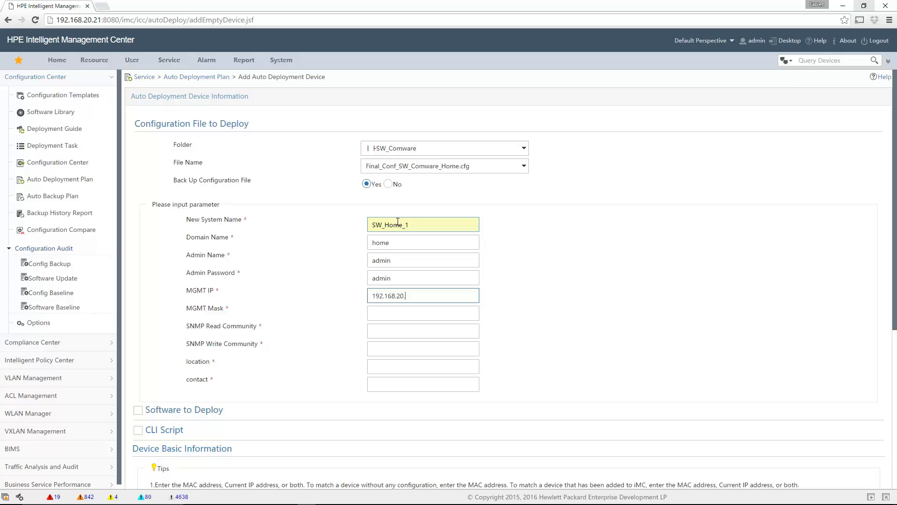
{"action": "type", "text": ".49"}
{"action": "key", "text": "Tab"}
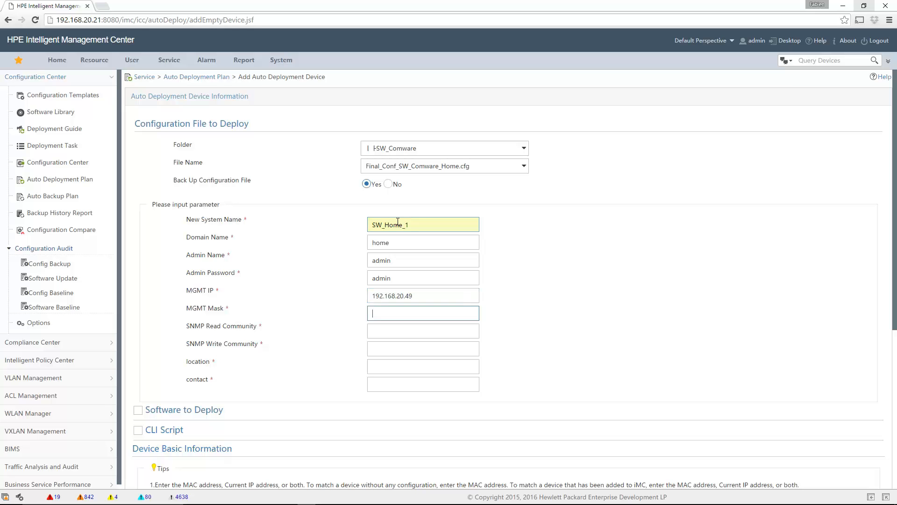
{"action": "type", "text": "255.255.255.0"}
{"action": "key", "text": "Tab"}
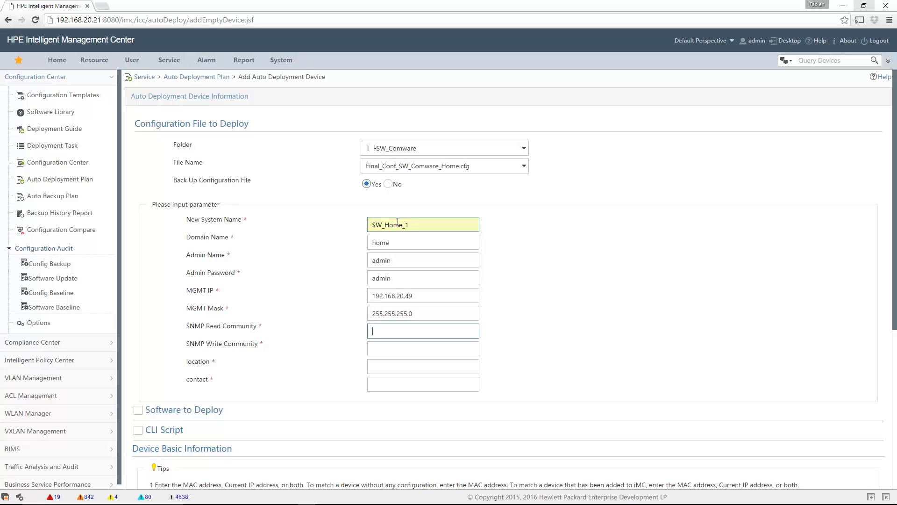
{"action": "type", "text": "piublic"}
{"action": "key", "text": "Tab"}
{"action": "type", "text": "private"}
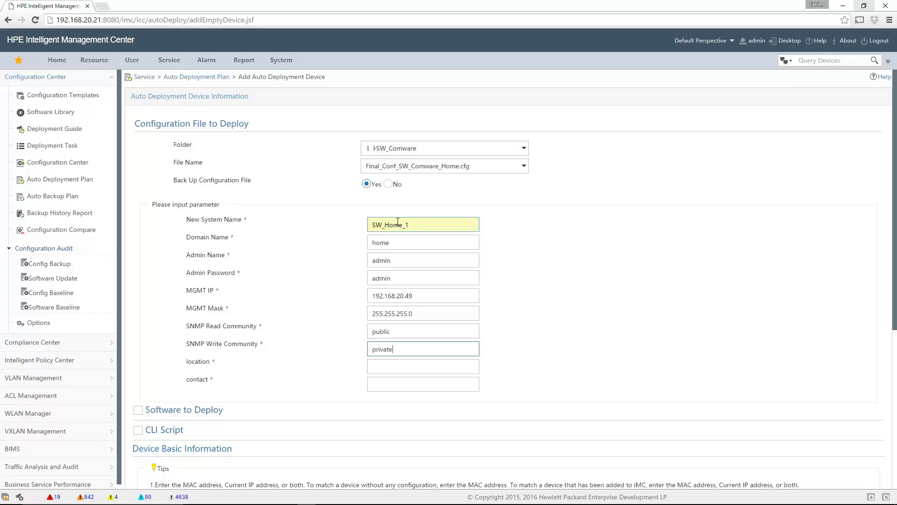
Fill in the device location and the contact person's name
{"action": "key", "text": "Tab"}
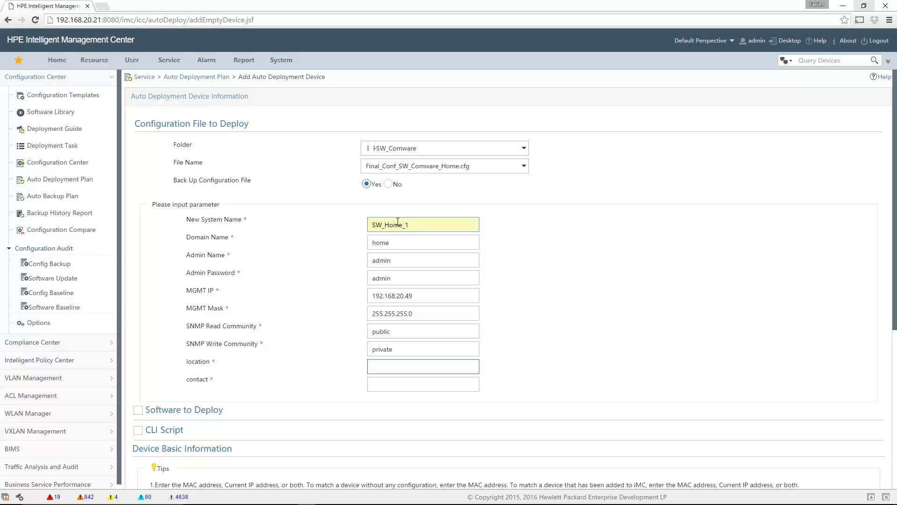
{"action": "key", "text": "Down"}
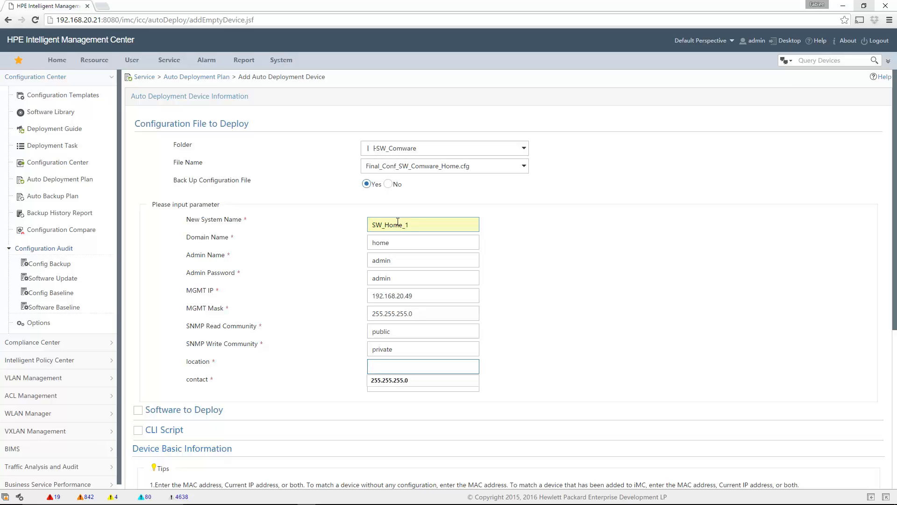
{"action": "type", "text": "ambonil"}
{"action": "key", "text": "Tab"}
{"action": "type", "text": "Fabien"}
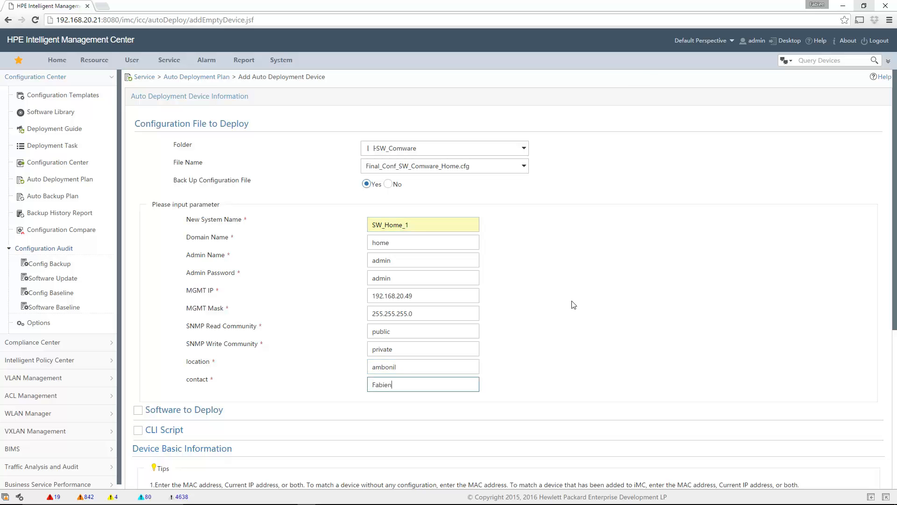
{"action": "scroll", "coordinate": [575, 304], "scroll_direction": "down", "scroll_amount": 2}
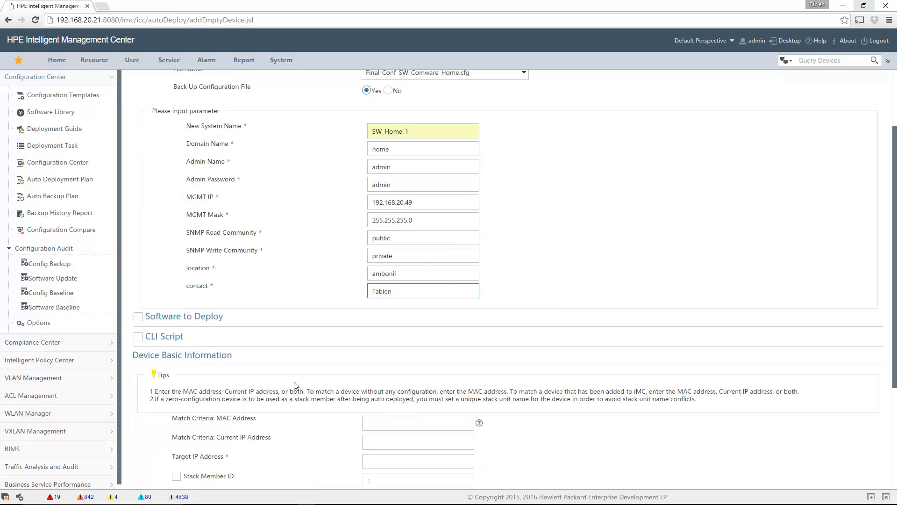
{"action": "scroll", "coordinate": [295, 383], "scroll_direction": "down", "scroll_amount": 2}
Check the photo of the switch's label to read its MAC address
{"action": "left_click", "coordinate": [385, 329]}
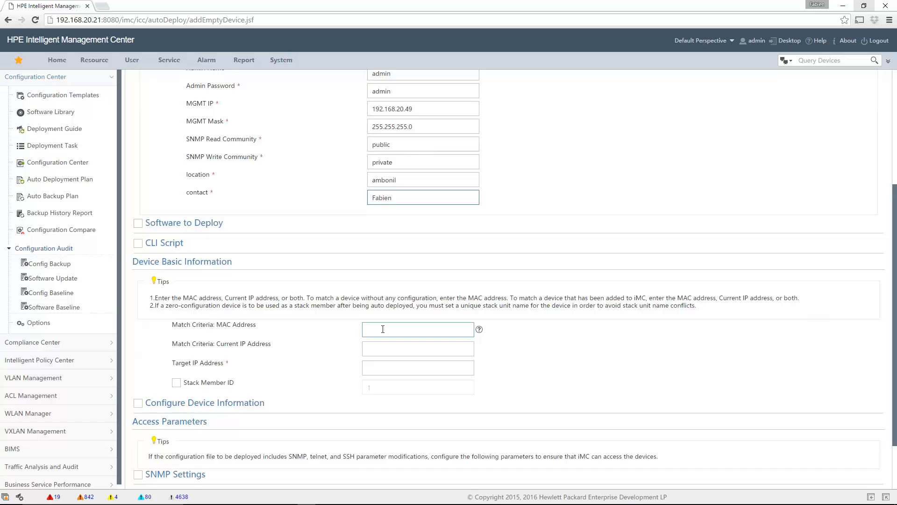
{"action": "left_click", "coordinate": [375, 334]}
{"action": "mouse_move", "coordinate": [469, 503]}
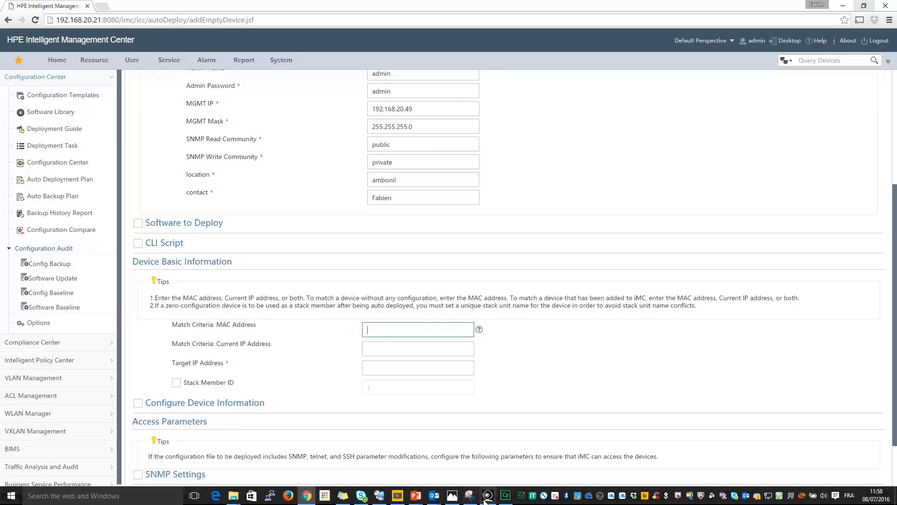
{"action": "left_click", "coordinate": [452, 495]}
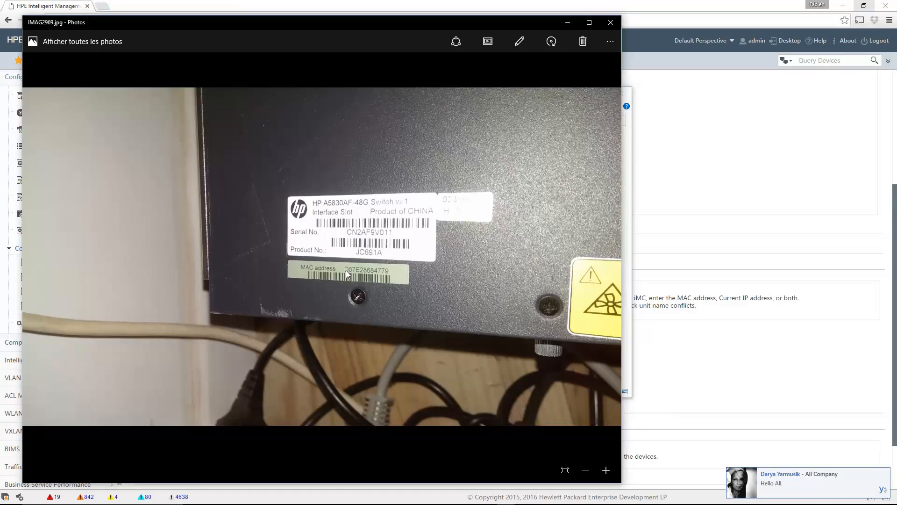
{"action": "left_click", "coordinate": [663, 350]}
Set MAC address match d0-7e-28-68-47-79 and Target IP Address 192.168.20.49
{"action": "left_click", "coordinate": [382, 324]}
{"action": "left_click", "coordinate": [382, 324]}
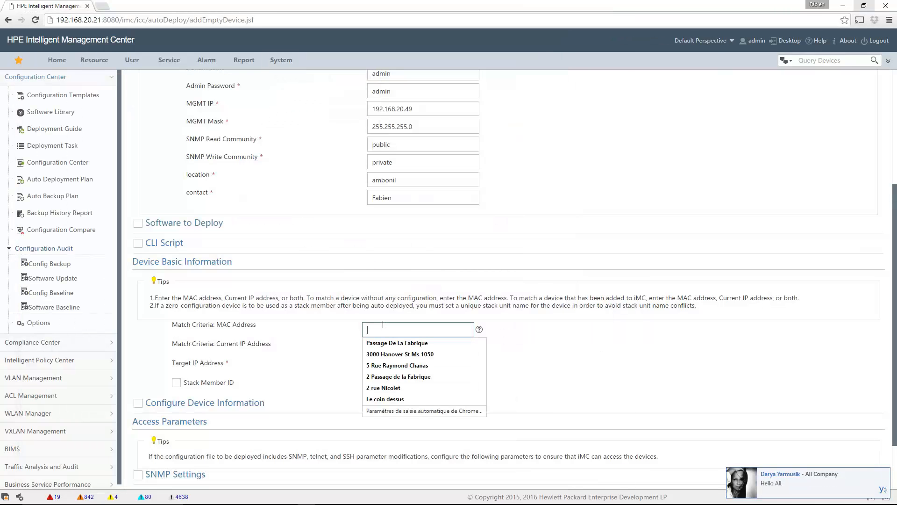
{"action": "type", "text": "d0"}
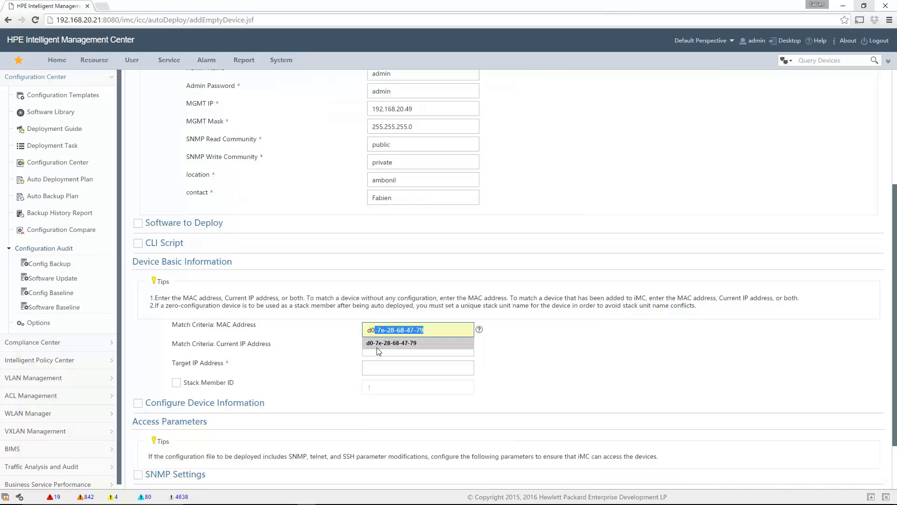
{"action": "left_click", "coordinate": [383, 344]}
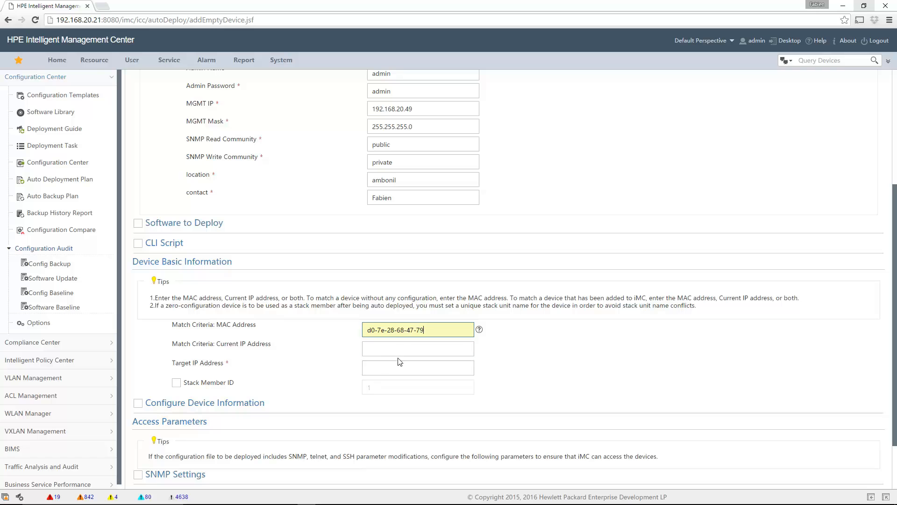
{"action": "left_click", "coordinate": [382, 347]}
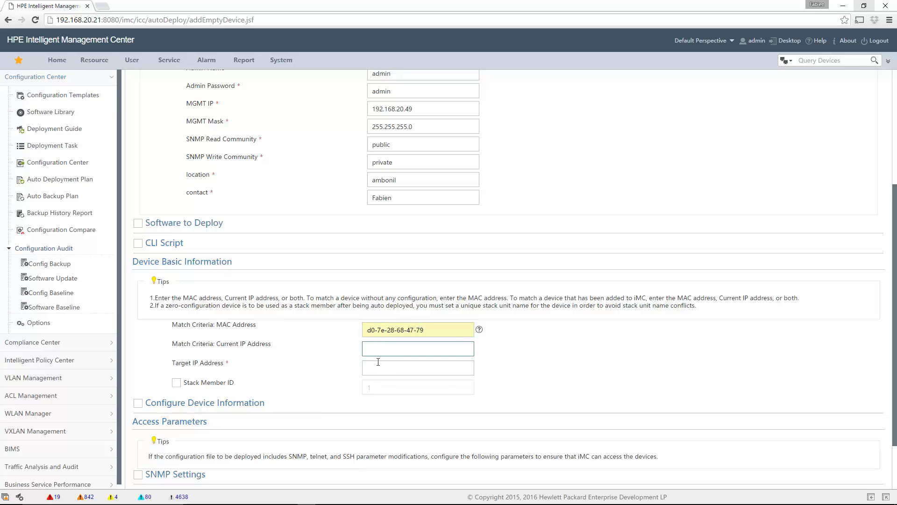
{"action": "left_click", "coordinate": [377, 364]}
{"action": "type", "text": "192.168"}
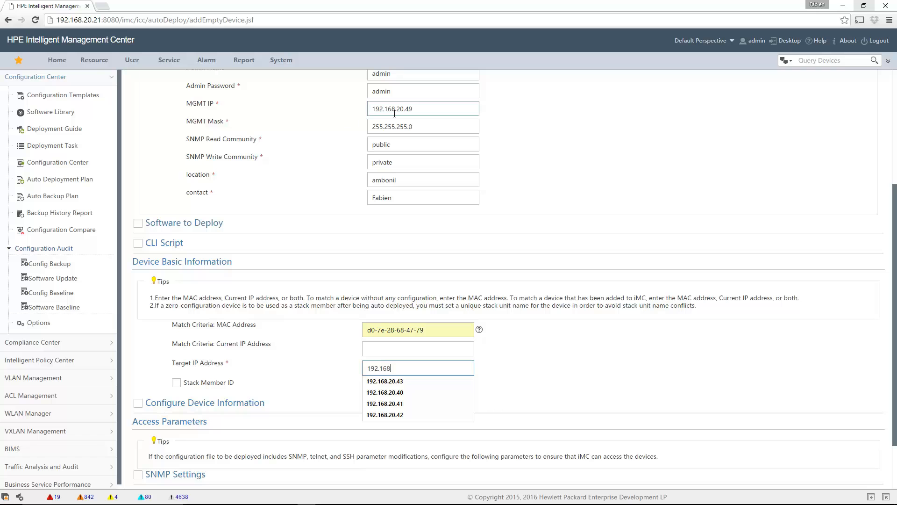
{"action": "type", "text": ".20.49"}
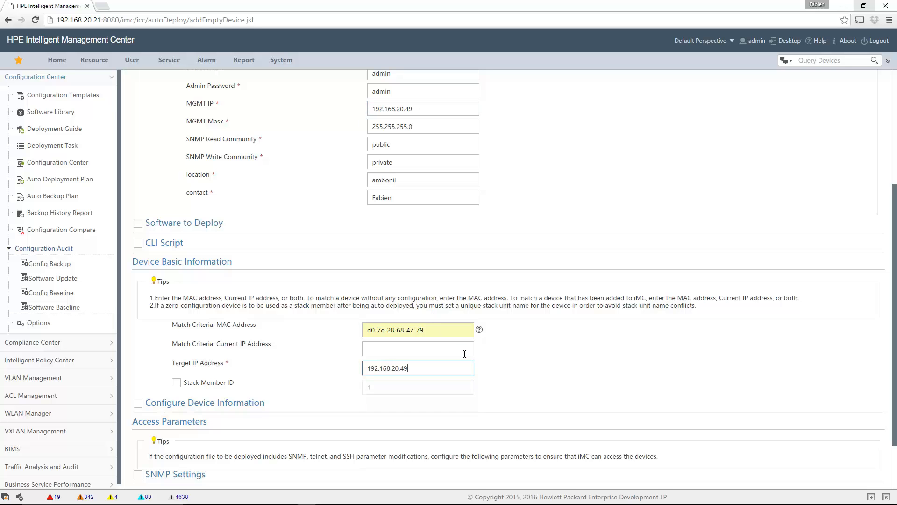
{"action": "scroll", "coordinate": [600, 362], "scroll_direction": "down", "scroll_amount": 3}
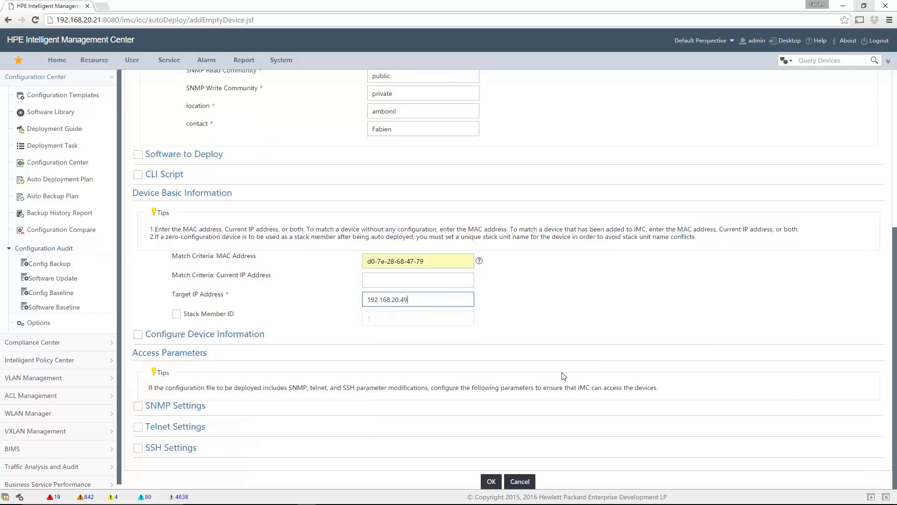
Enable Configure Device Information, SNMP Settings and Telnet Settings for the device
{"action": "left_click", "coordinate": [138, 335]}
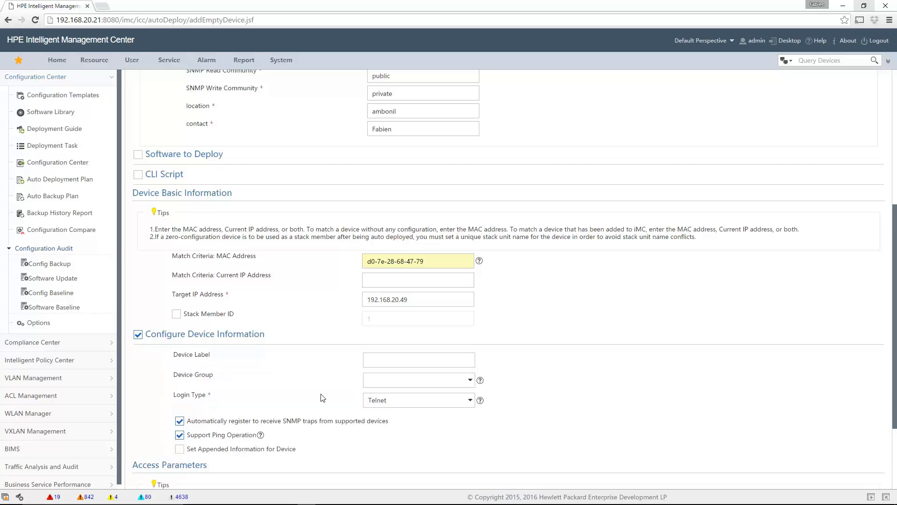
{"action": "scroll", "coordinate": [184, 365], "scroll_direction": "down", "scroll_amount": 3}
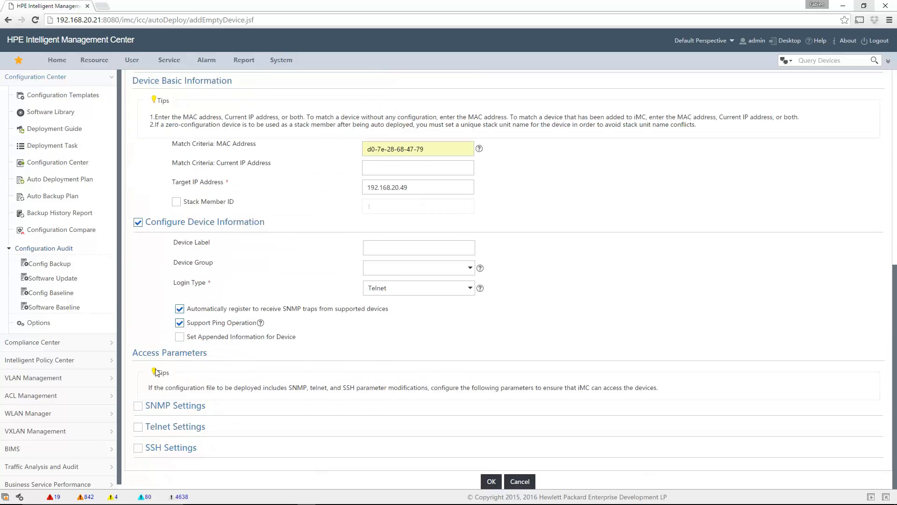
{"action": "left_click", "coordinate": [137, 406]}
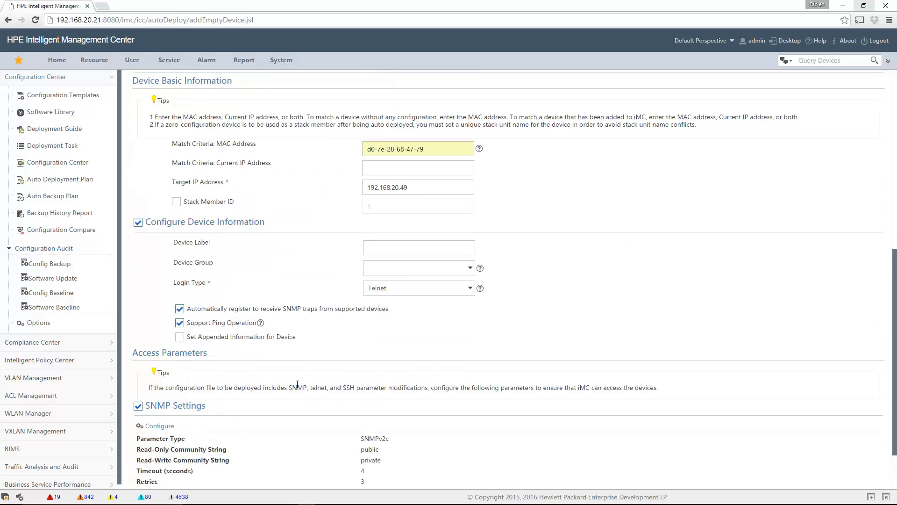
{"action": "scroll", "coordinate": [320, 361], "scroll_direction": "down", "scroll_amount": 2}
{"action": "left_click", "coordinate": [137, 427]}
{"action": "scroll", "coordinate": [354, 420], "scroll_direction": "down", "scroll_amount": 1}
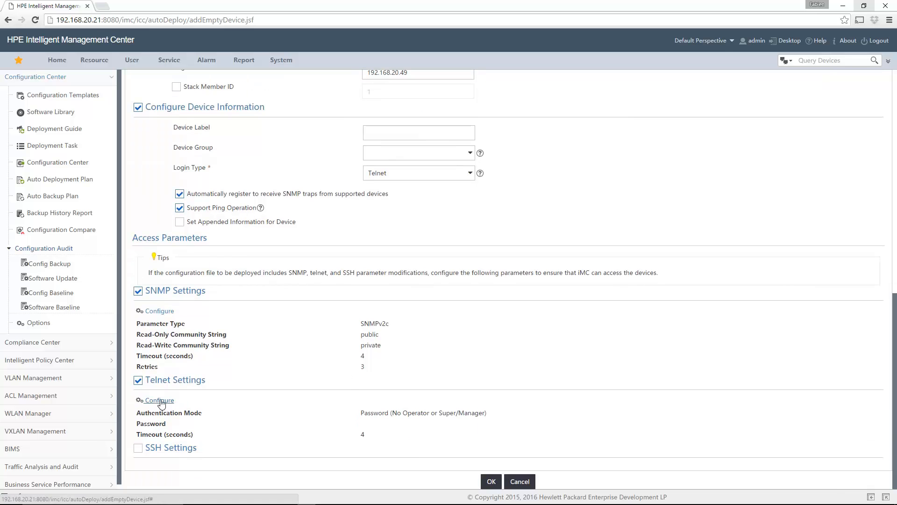
Set Telnet to Username + Password authentication with username admin and its password
{"action": "left_click", "coordinate": [158, 400]}
{"action": "left_click", "coordinate": [432, 218]}
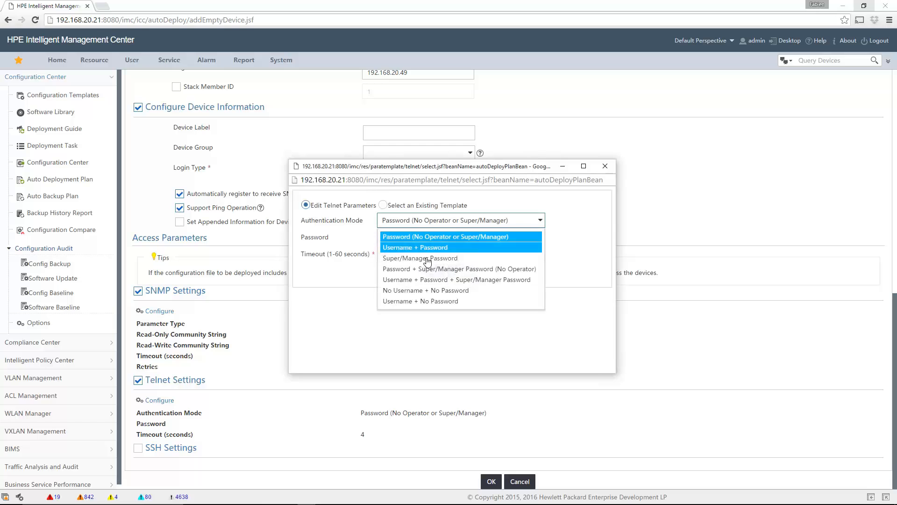
{"action": "left_click", "coordinate": [420, 247]}
{"action": "left_click", "coordinate": [411, 237]}
{"action": "type", "text": "admin"}
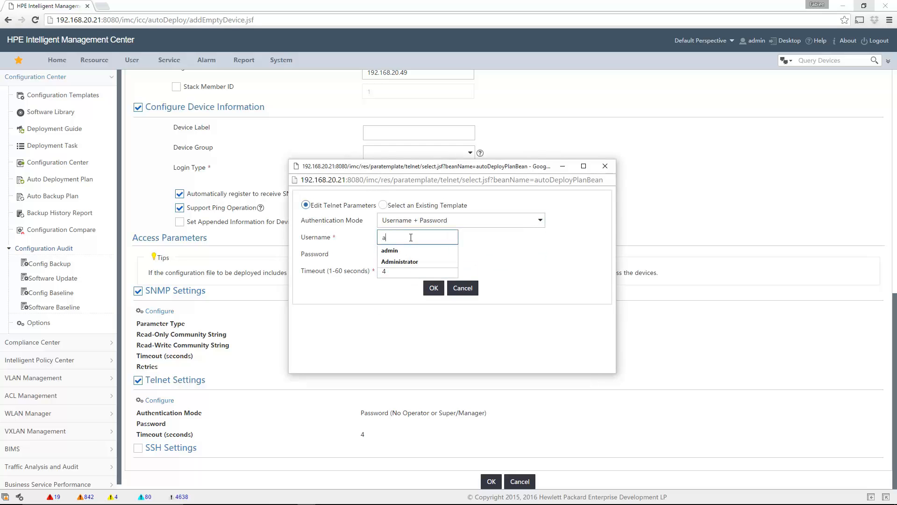
{"action": "key", "text": "Tab"}
{"action": "type", "text": "admin"}
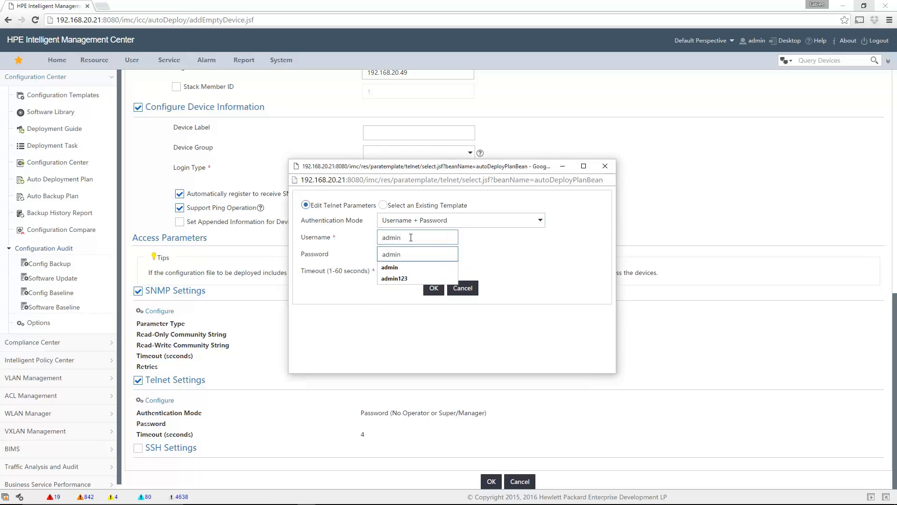
{"action": "left_click", "coordinate": [433, 288]}
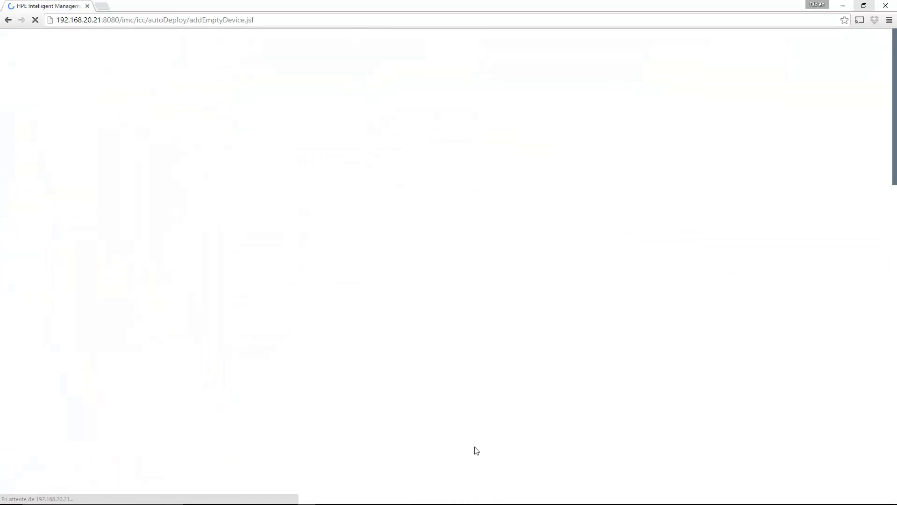
{"action": "scroll", "coordinate": [489, 426], "scroll_direction": "down", "scroll_amount": 10}
Save the device and expand Switch Deployment to see it at 192.168.20.49, Waiting for executing
{"action": "left_click", "coordinate": [491, 482]}
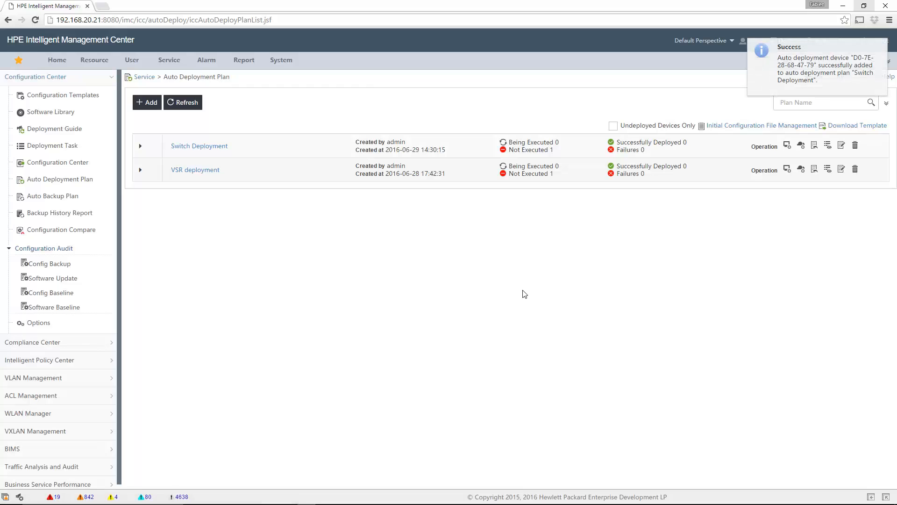
{"action": "left_click", "coordinate": [141, 146]}
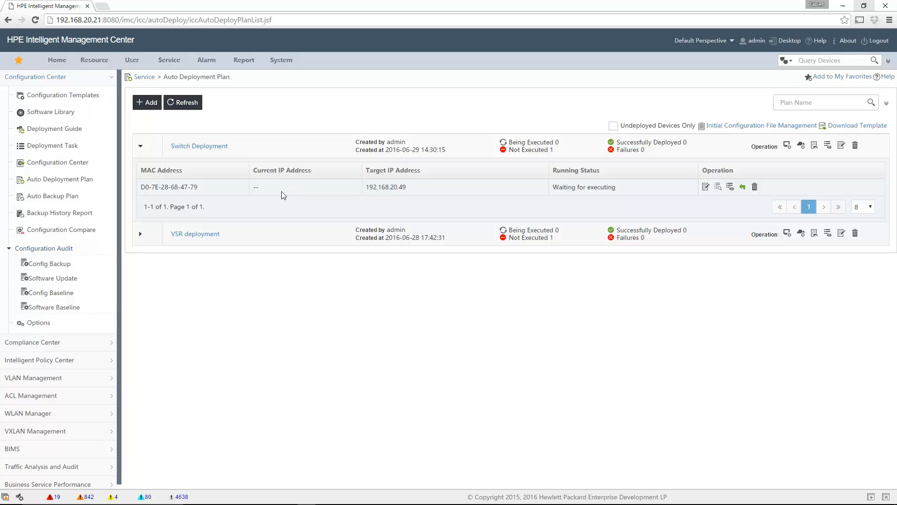
{"action": "mouse_move", "coordinate": [270, 503]}
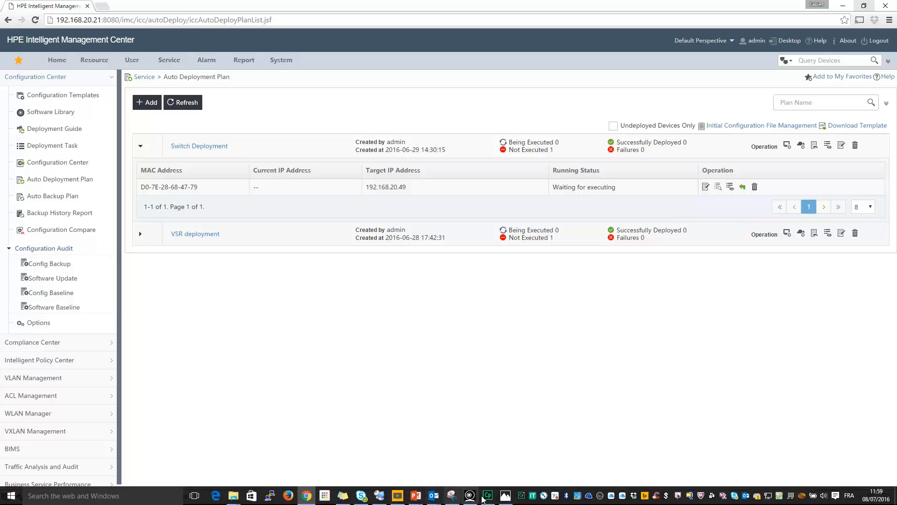
Unlock the XP remote desktop session with its password
{"action": "left_click", "coordinate": [379, 495]}
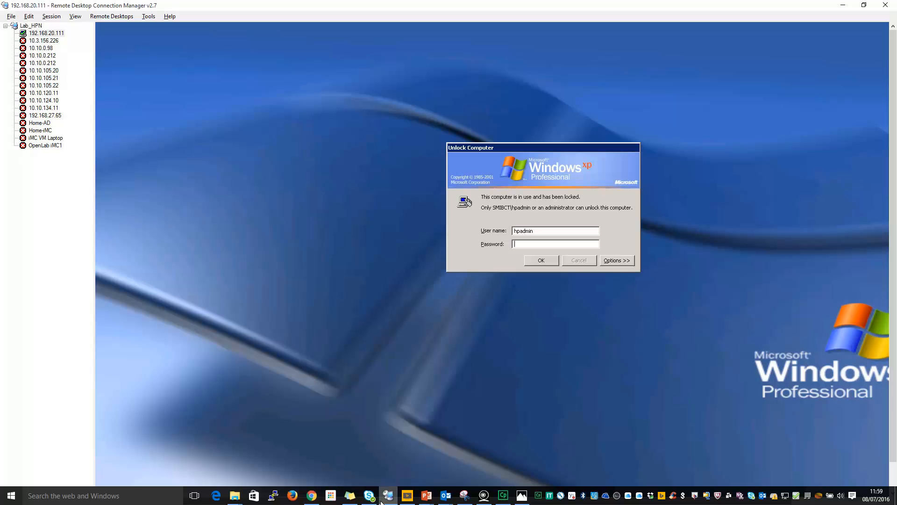
{"action": "left_click", "coordinate": [531, 245]}
{"action": "type", "text": "••••••••"}
{"action": "key", "text": "Return"}
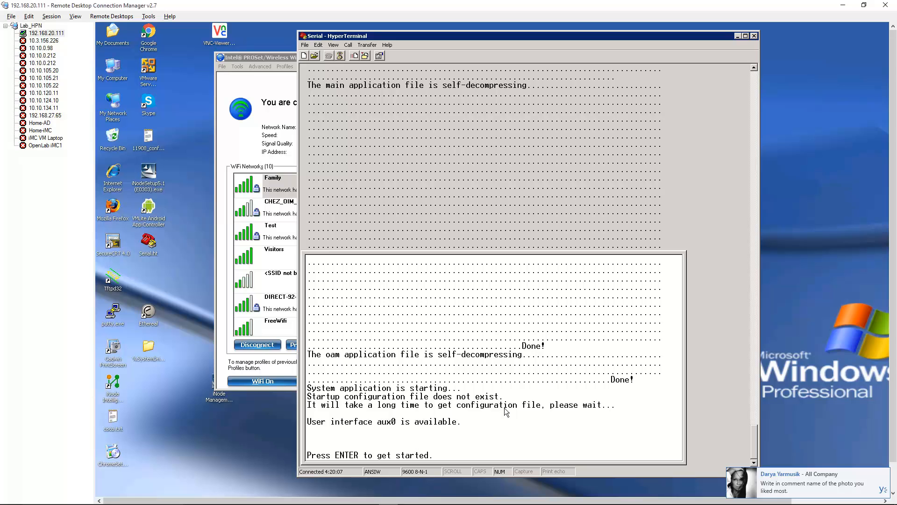
Wake the switch console to its ADP_Initial_Config prompt and return to the IMC browser
{"action": "key", "text": "Return"}
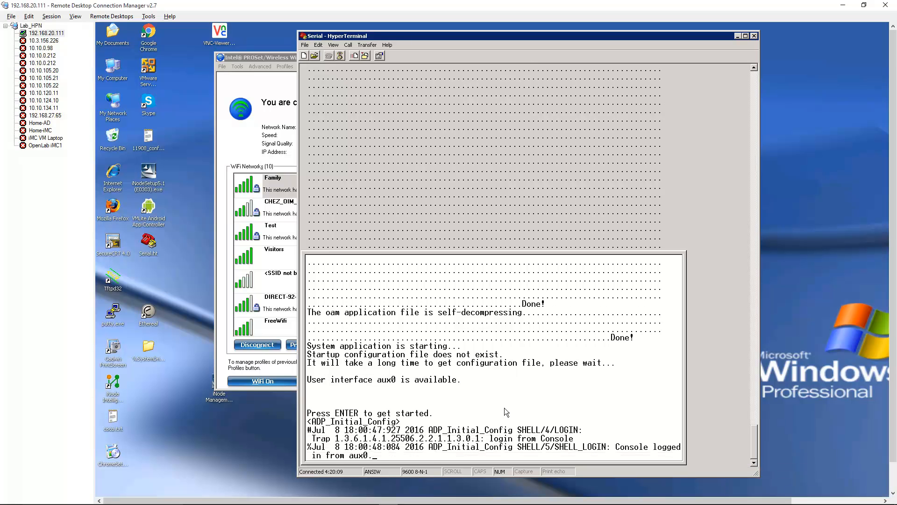
{"action": "key", "text": "Return"}
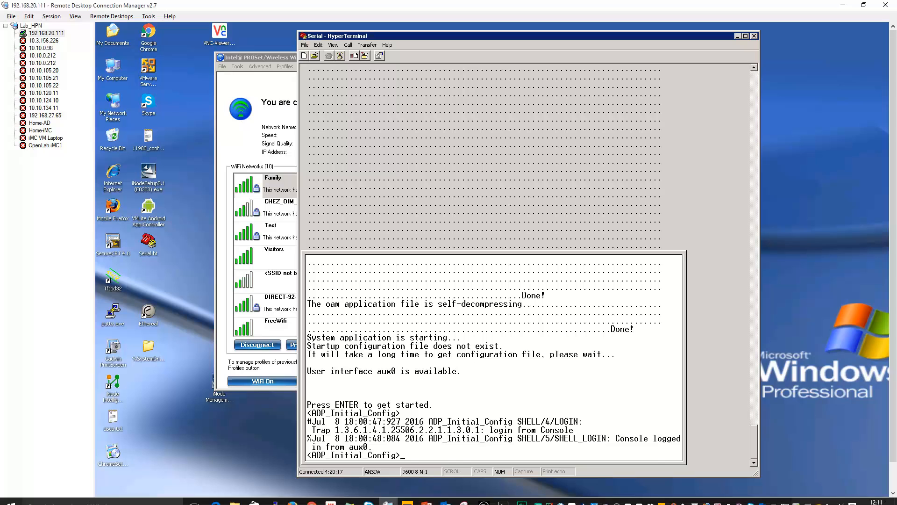
{"action": "key", "text": "alt+Tab"}
{"action": "key", "text": "alt+Tab"}
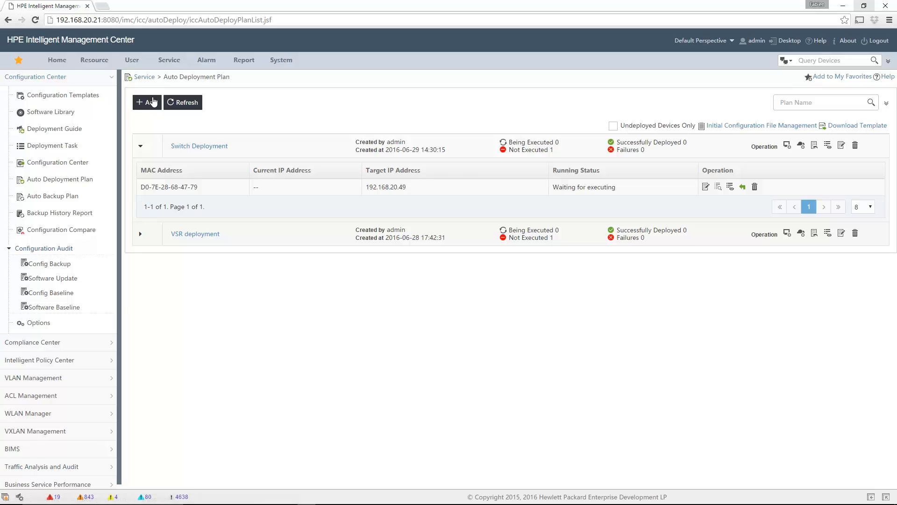
Refresh the plan list, inspect the device's execution result showing initialization succeeded, and close it
{"action": "left_click", "coordinate": [179, 102]}
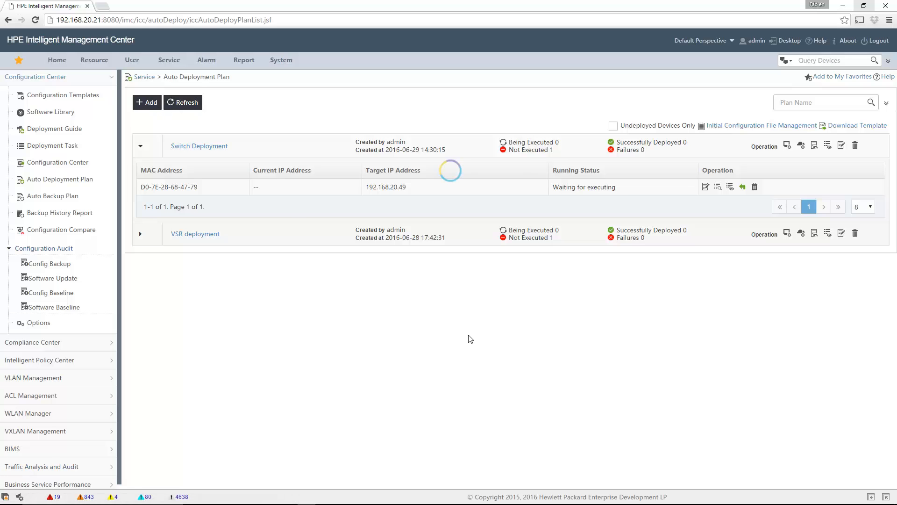
{"action": "left_click", "coordinate": [140, 146]}
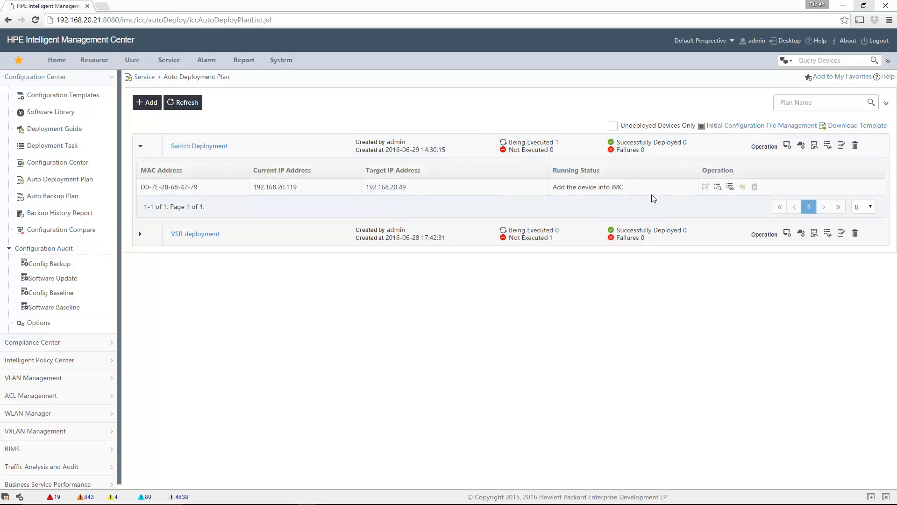
{"action": "left_click", "coordinate": [732, 190]}
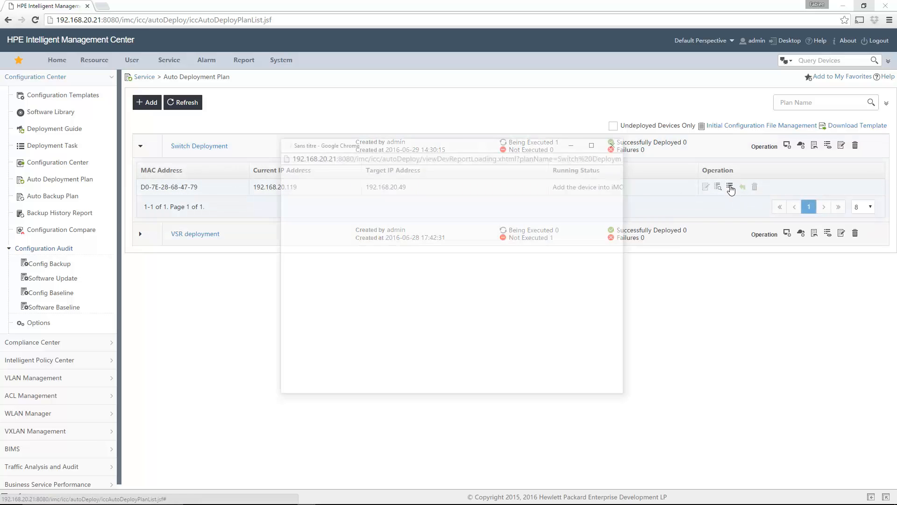
{"action": "left_click", "coordinate": [295, 201]}
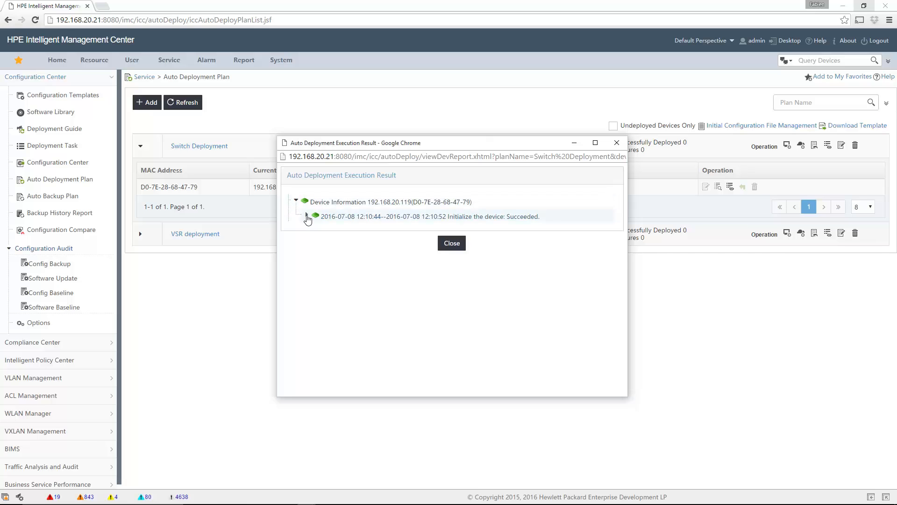
{"action": "left_click", "coordinate": [306, 215]}
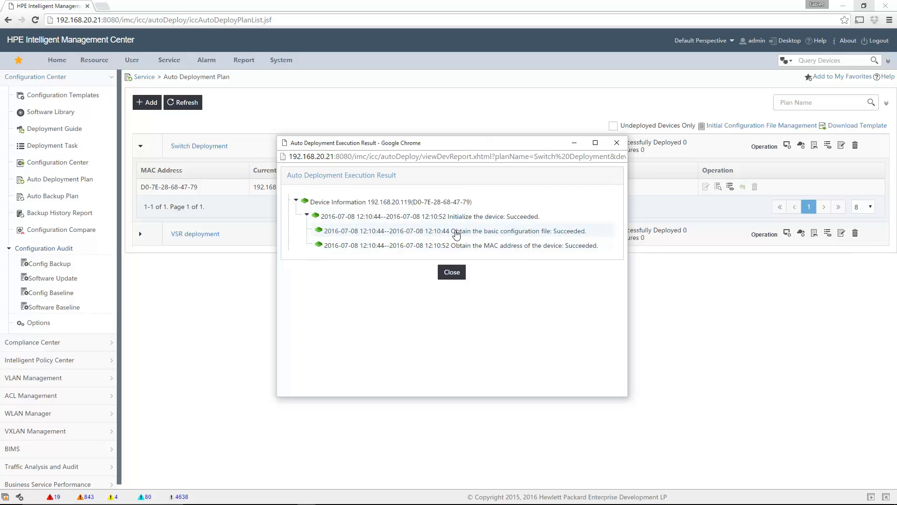
{"action": "left_click", "coordinate": [448, 273]}
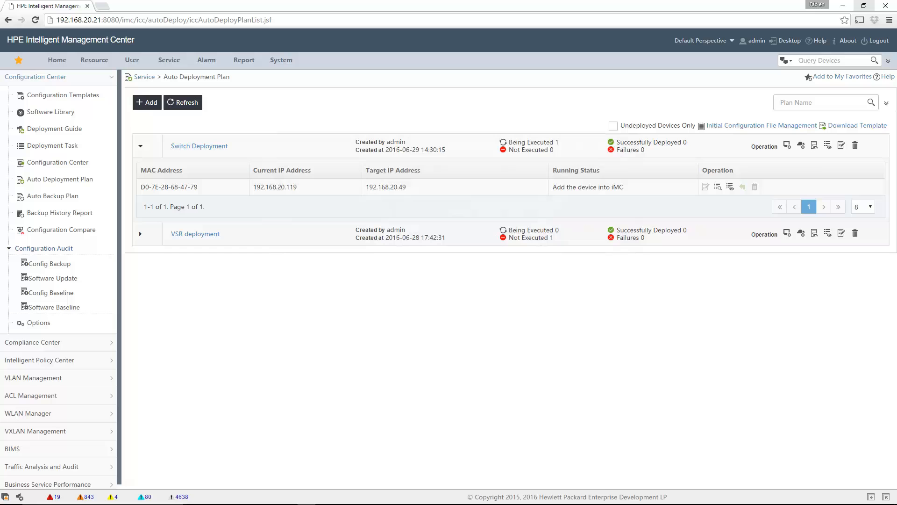
Refresh the plan, check initialization, iMC addition and startup-config sub-steps, then view the switch console
{"action": "key", "text": "alt+Tab"}
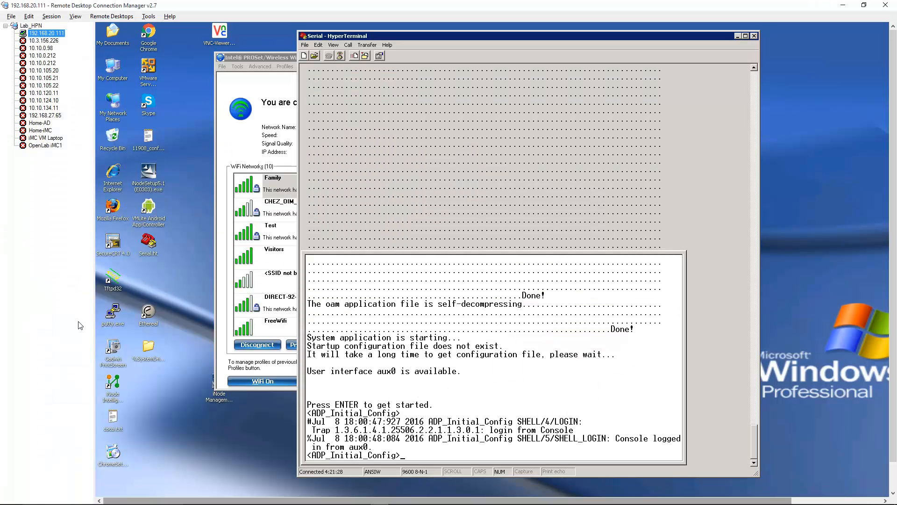
{"action": "key", "text": "alt+Tab"}
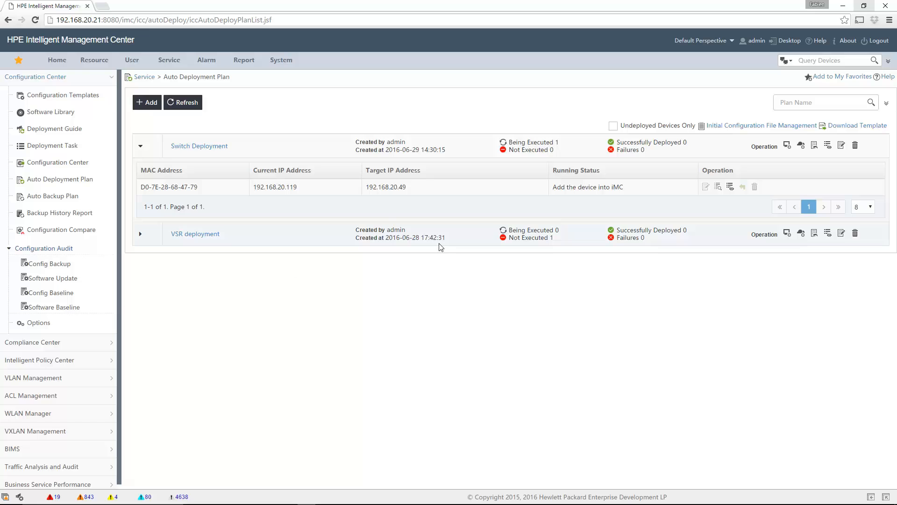
{"action": "left_click", "coordinate": [194, 109]}
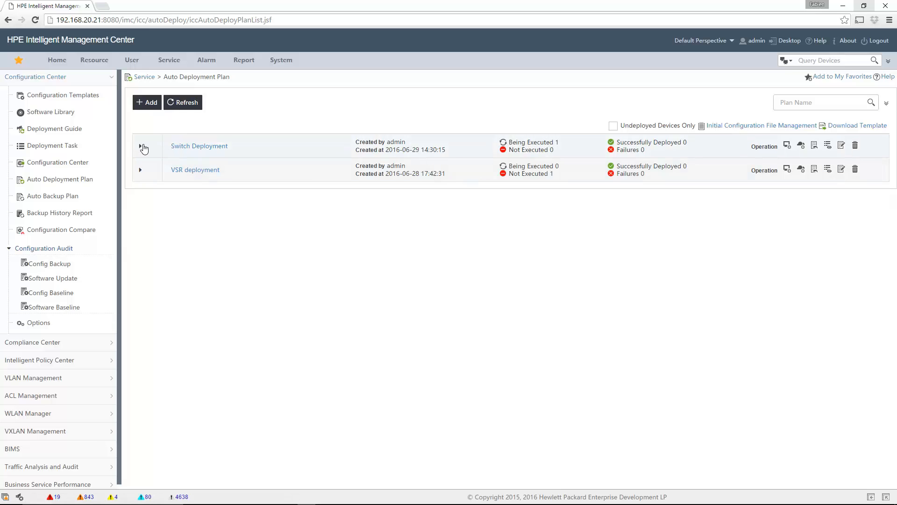
{"action": "left_click", "coordinate": [140, 146]}
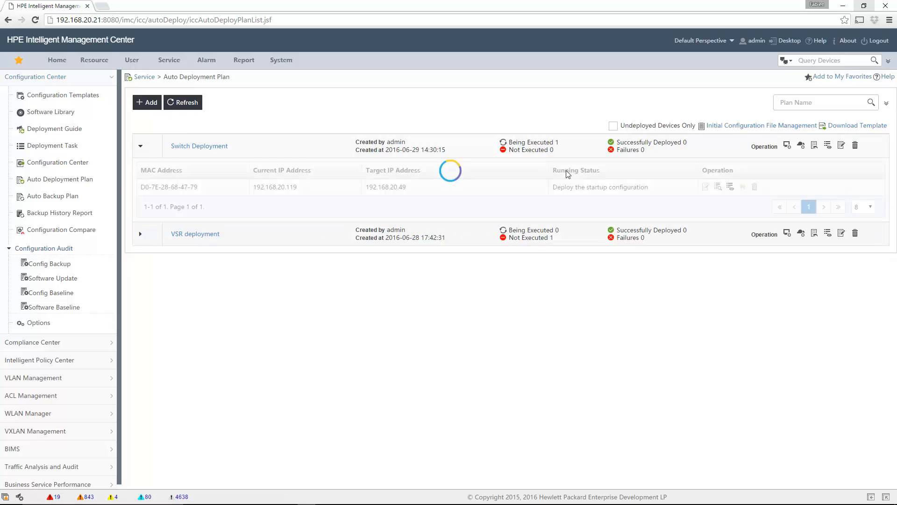
{"action": "left_click", "coordinate": [731, 187]}
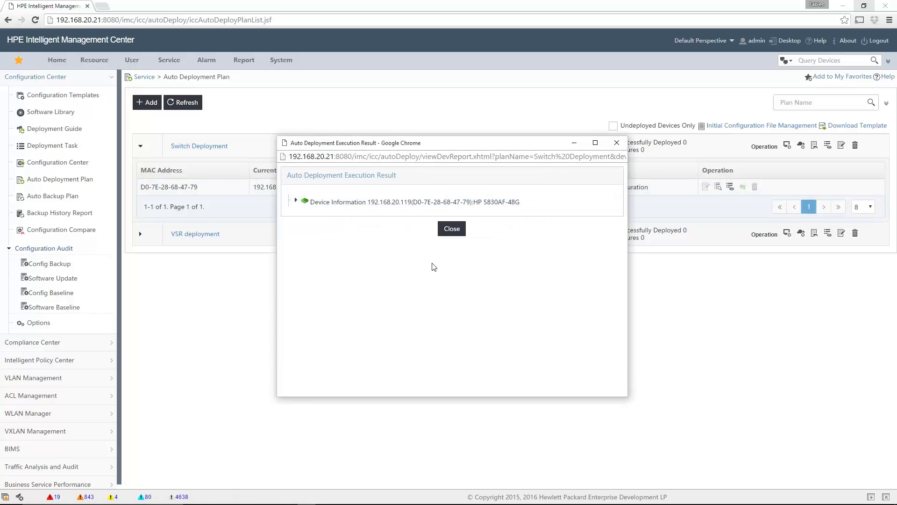
{"action": "left_click", "coordinate": [296, 200]}
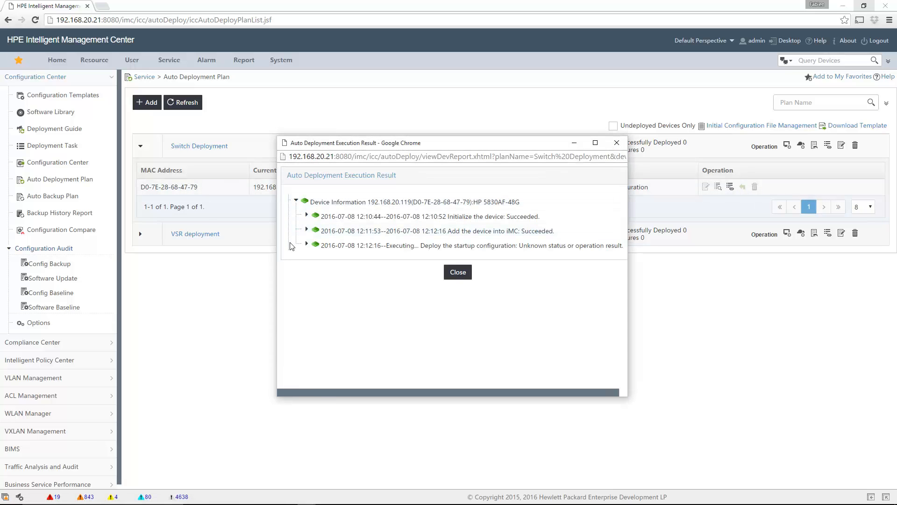
{"action": "left_click", "coordinate": [306, 215]}
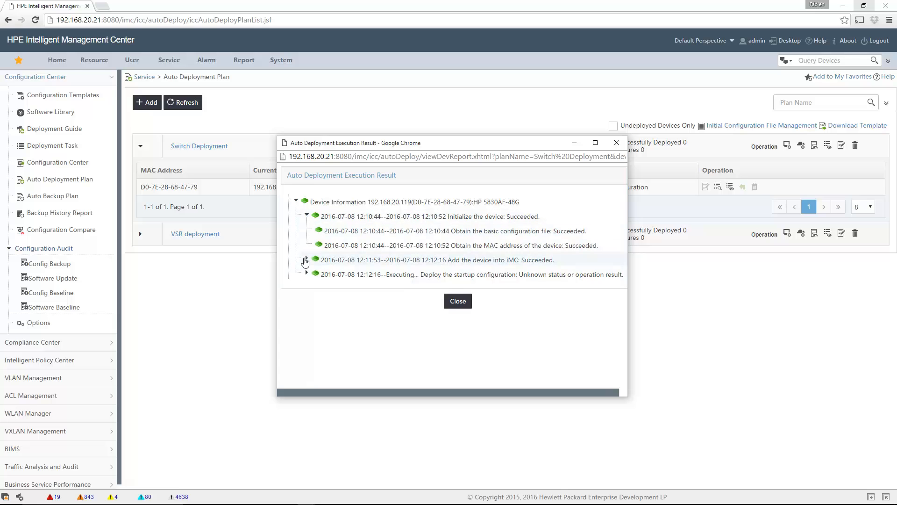
{"action": "left_click", "coordinate": [306, 259]}
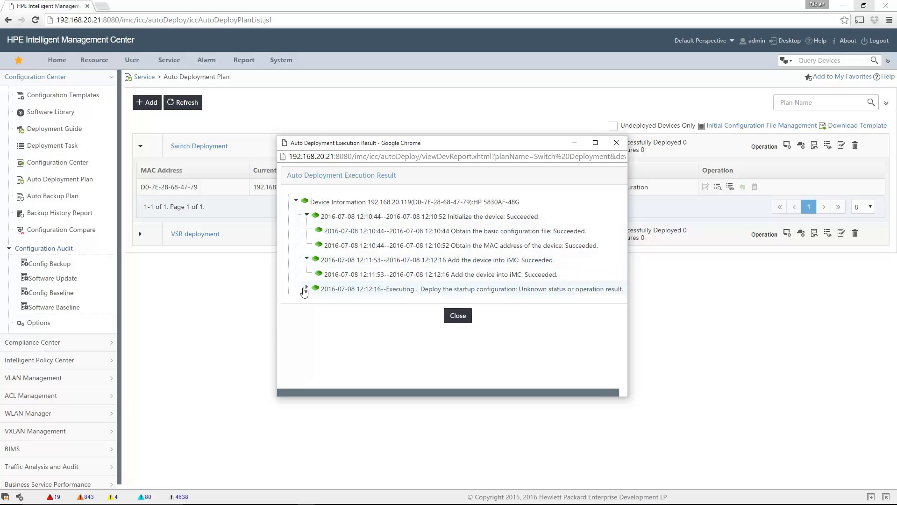
{"action": "left_click", "coordinate": [306, 288]}
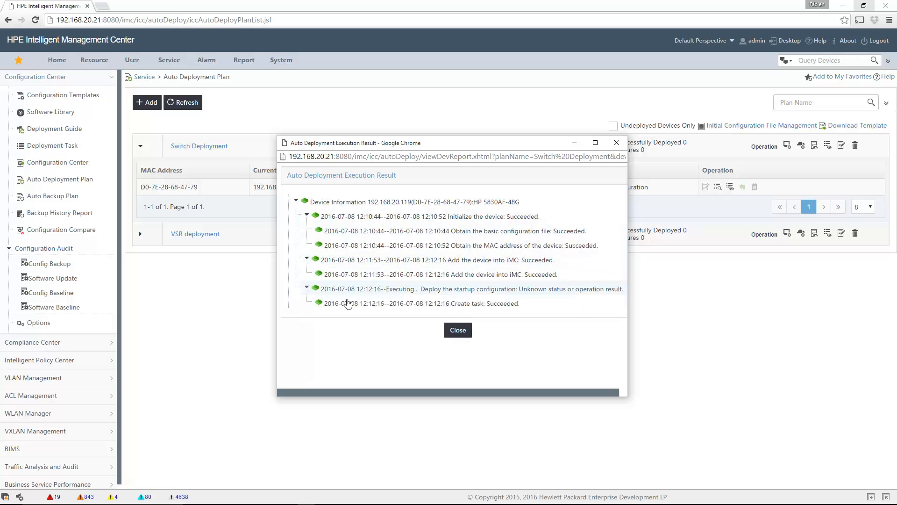
{"action": "left_click", "coordinate": [458, 328]}
{"action": "key", "text": "alt+Tab"}
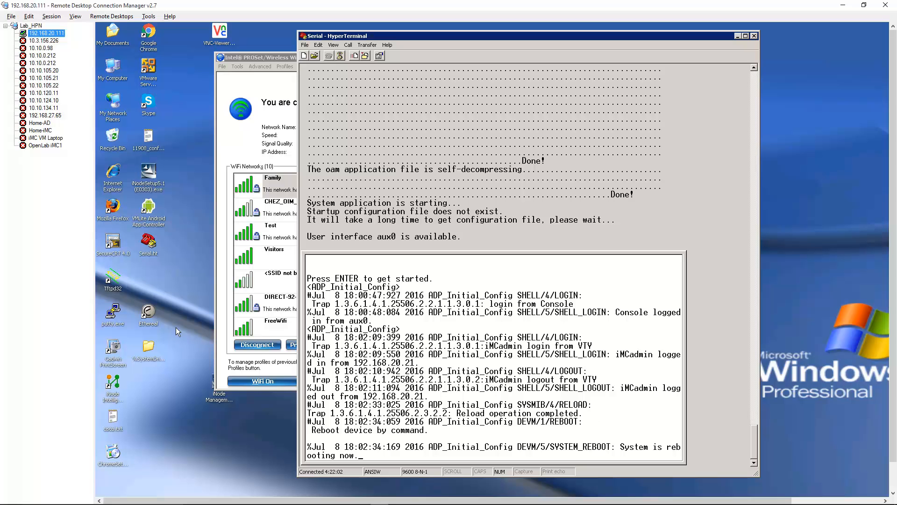
In IMC, refresh the plans and check the switch's startup-configuration deployment and reboot steps in its execution report
{"action": "key", "text": "alt+Tab"}
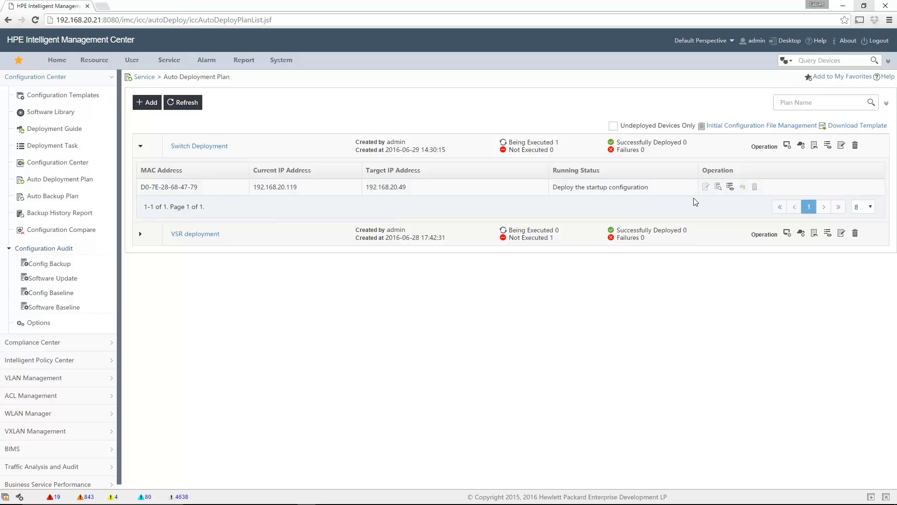
{"action": "left_click", "coordinate": [180, 104]}
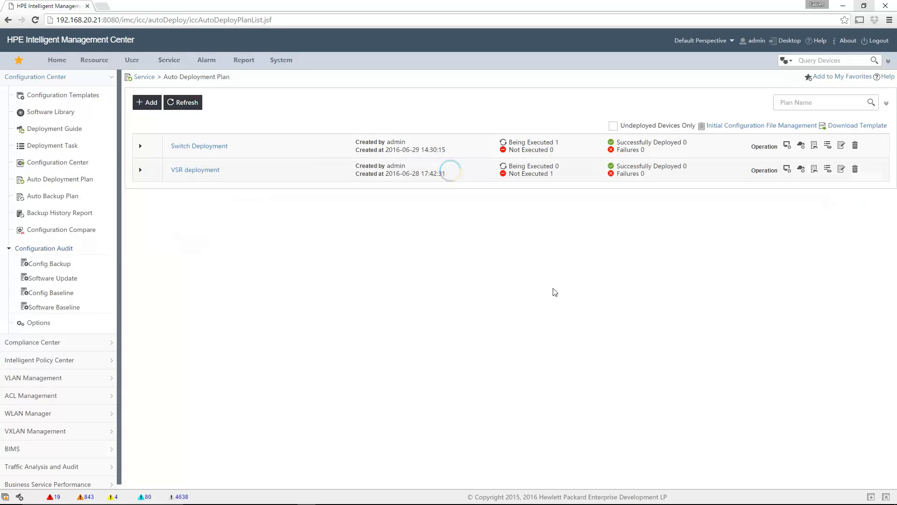
{"action": "left_click", "coordinate": [140, 147]}
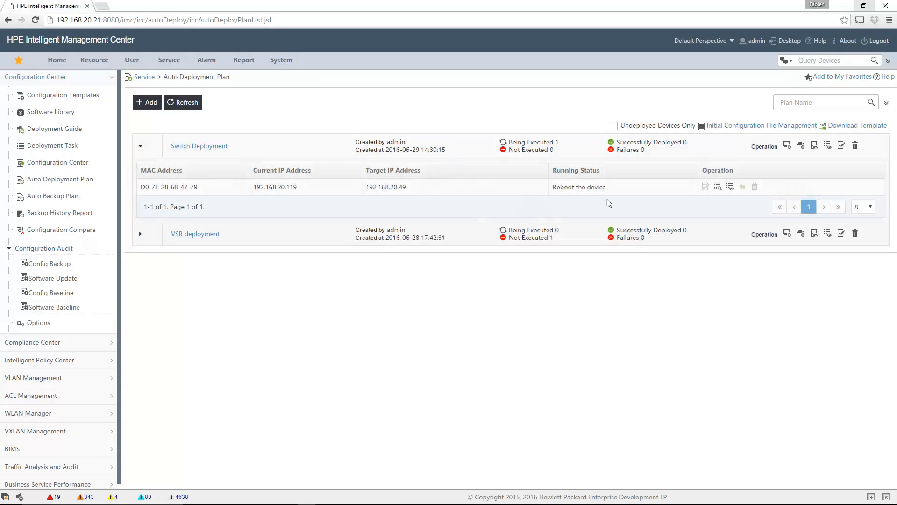
{"action": "left_click", "coordinate": [734, 188]}
{"action": "left_click", "coordinate": [297, 202]}
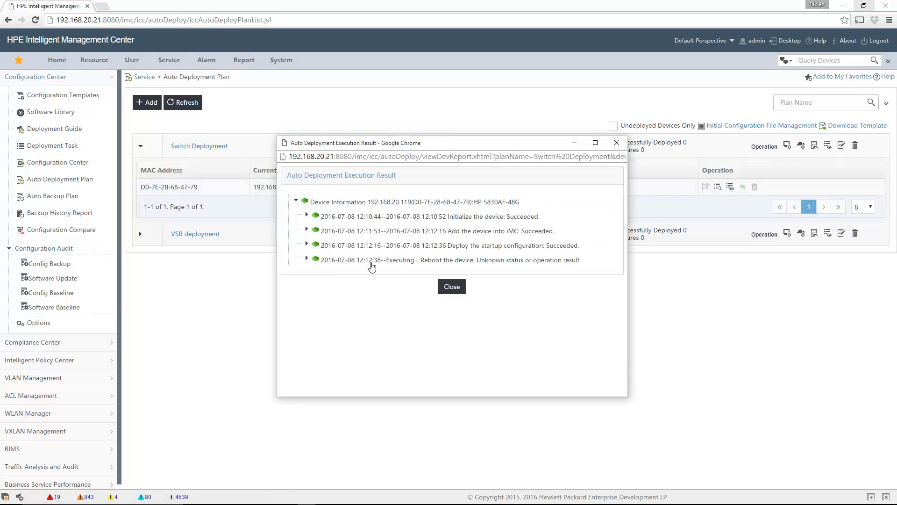
{"action": "left_click", "coordinate": [306, 245]}
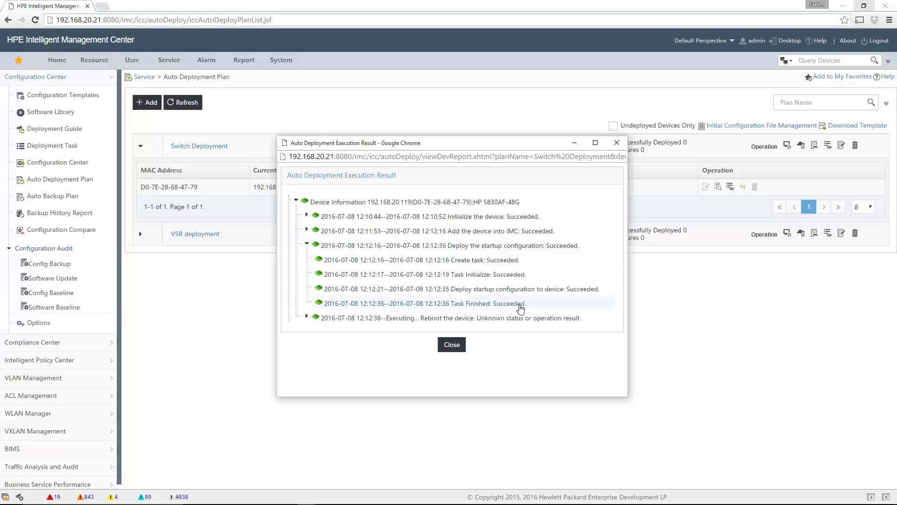
{"action": "left_click", "coordinate": [307, 317]}
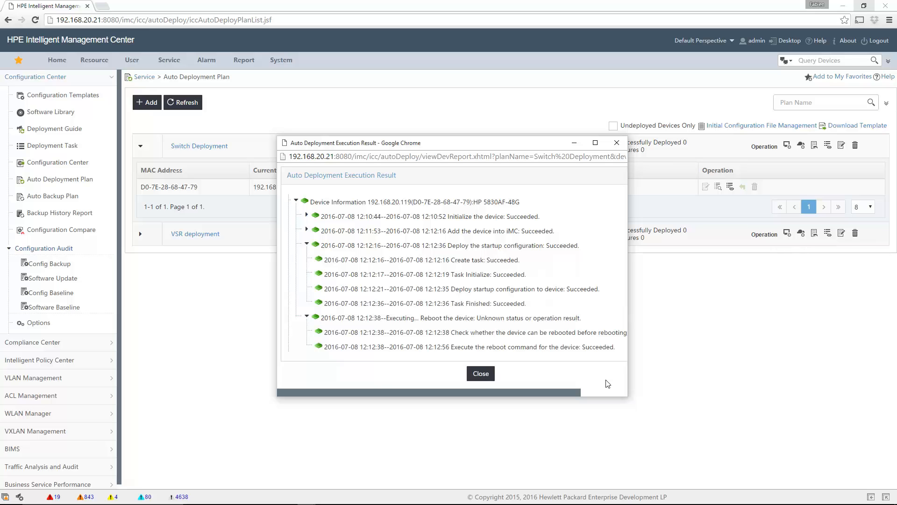
Close the execution report, refresh the deployment plan list, and return to the switch console
{"action": "left_click", "coordinate": [485, 376]}
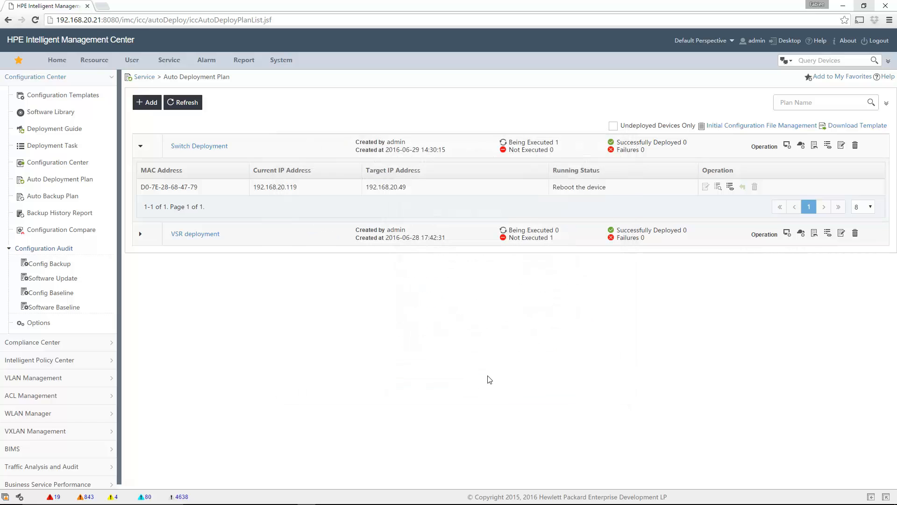
{"action": "mouse_move", "coordinate": [611, 503]}
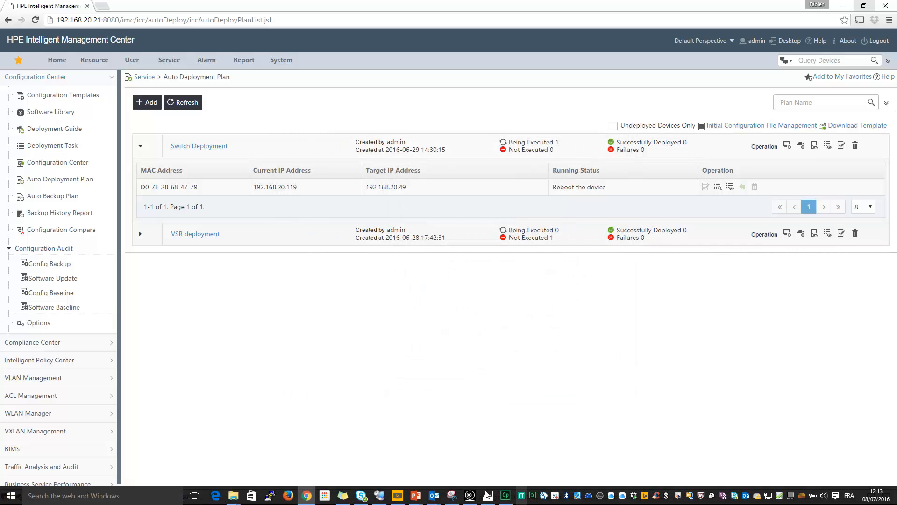
{"action": "left_click", "coordinate": [190, 110]}
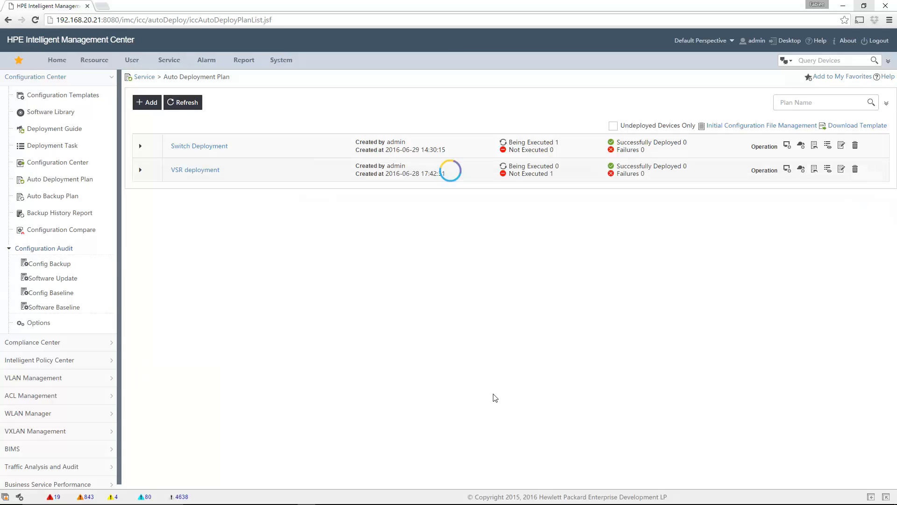
{"action": "mouse_move", "coordinate": [510, 503]}
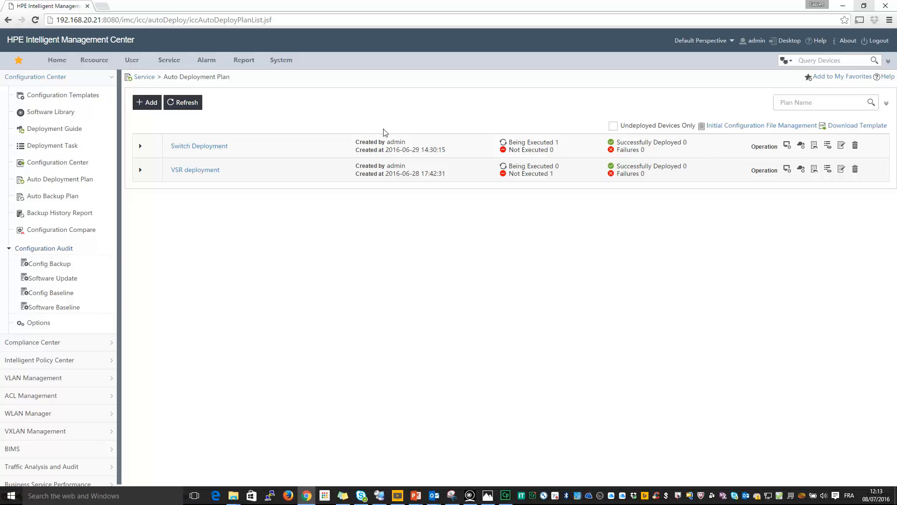
{"action": "key", "text": "alt+Tab"}
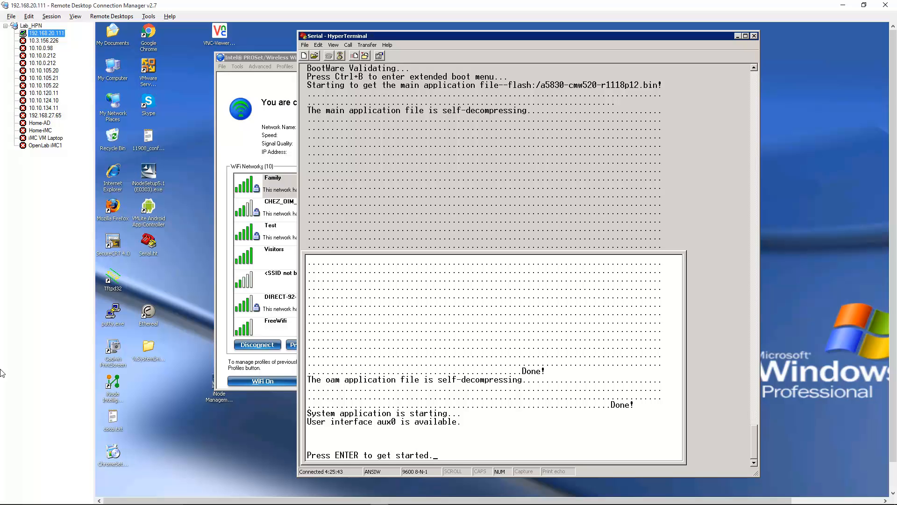
Run display current-configuration on the switch console
{"action": "left_click", "coordinate": [478, 402]}
{"action": "key", "text": "Return"}
{"action": "key", "text": "Return"}
{"action": "key", "text": "Return"}
{"action": "key", "text": "Return"}
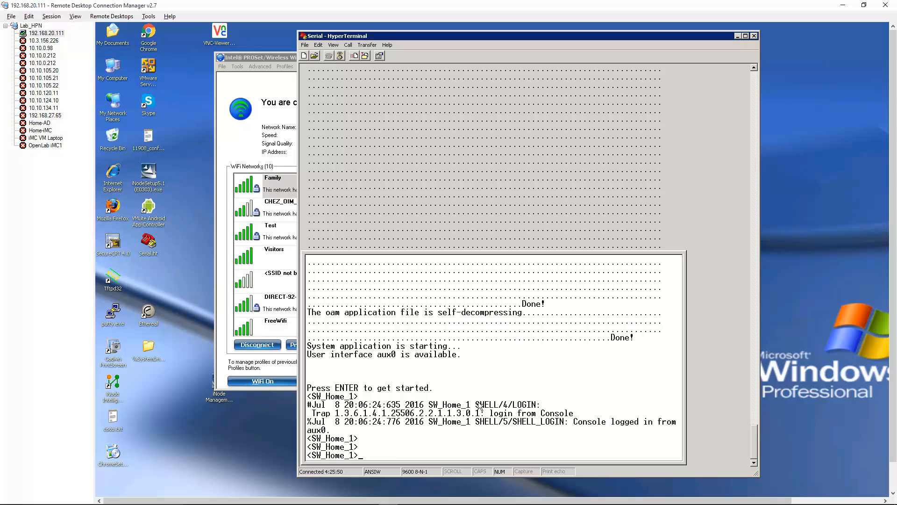
{"action": "type", "text": "dis"}
{"action": "key", "text": "Tab"}
{"action": "type", "text": "cur"}
{"action": "key", "text": "Tab"}
{"action": "key", "text": "Return"}
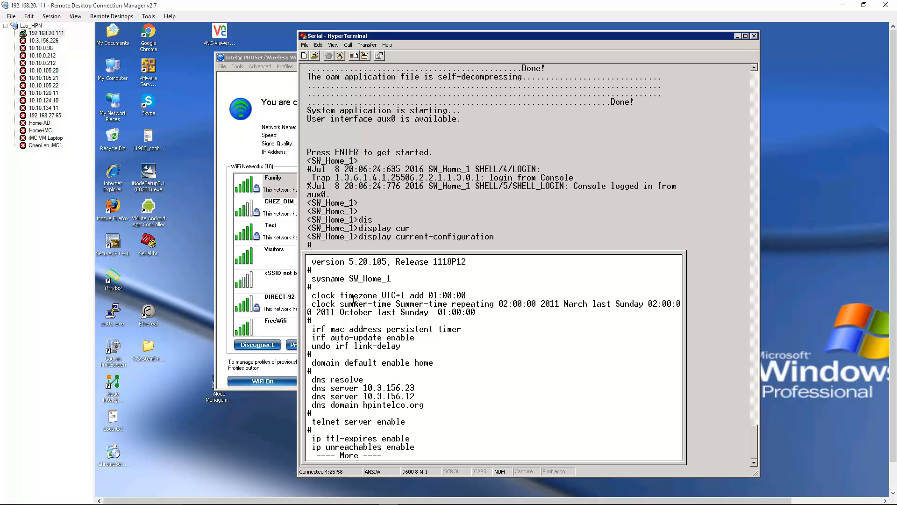
Page through the configuration to the <SW_Home_1> prompt, then return to IMC
{"action": "key", "text": "space"}
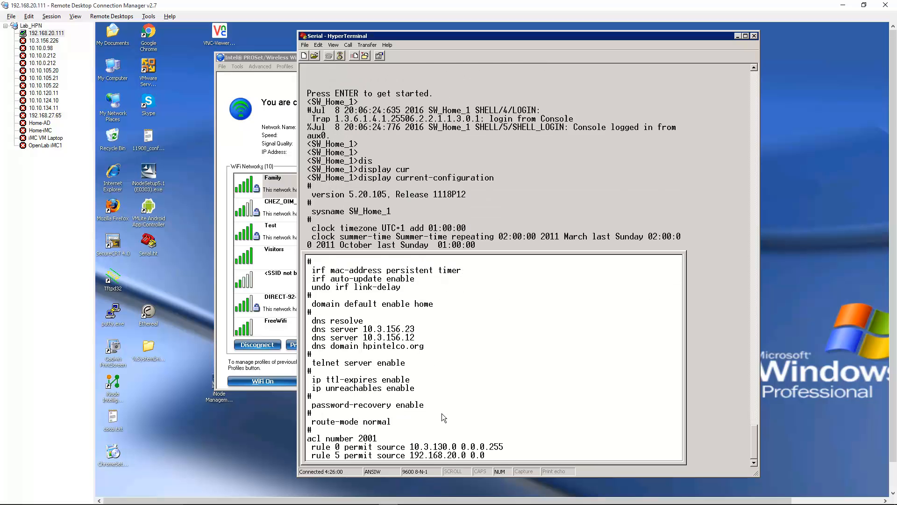
{"action": "key", "text": "space"}
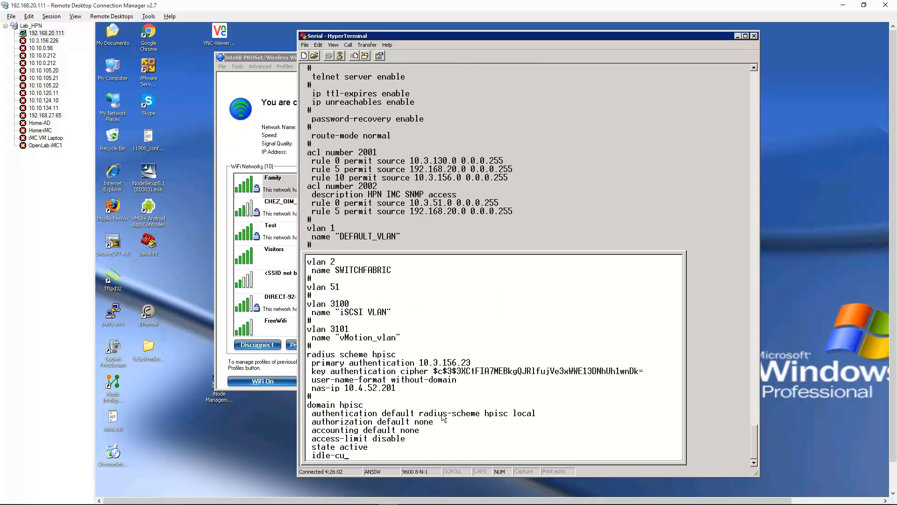
{"action": "key", "text": "space"}
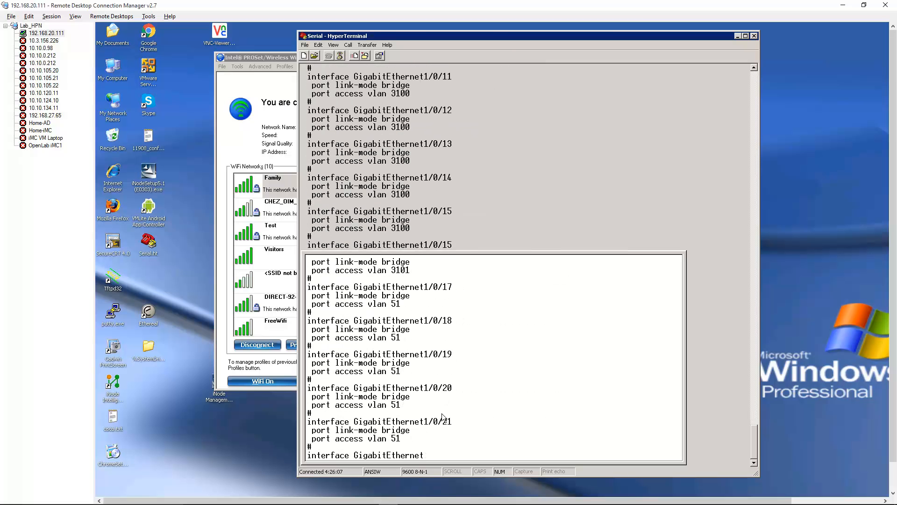
{"action": "key", "text": "space"}
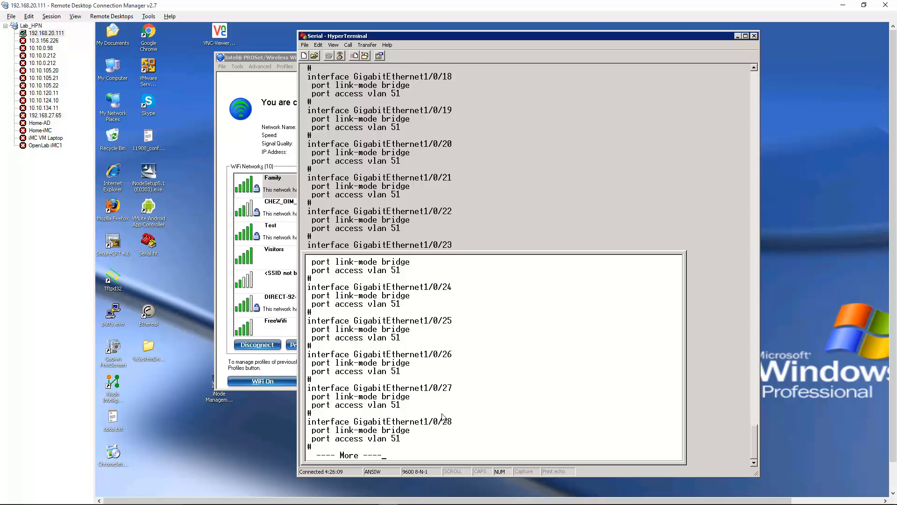
{"action": "key", "text": "space"}
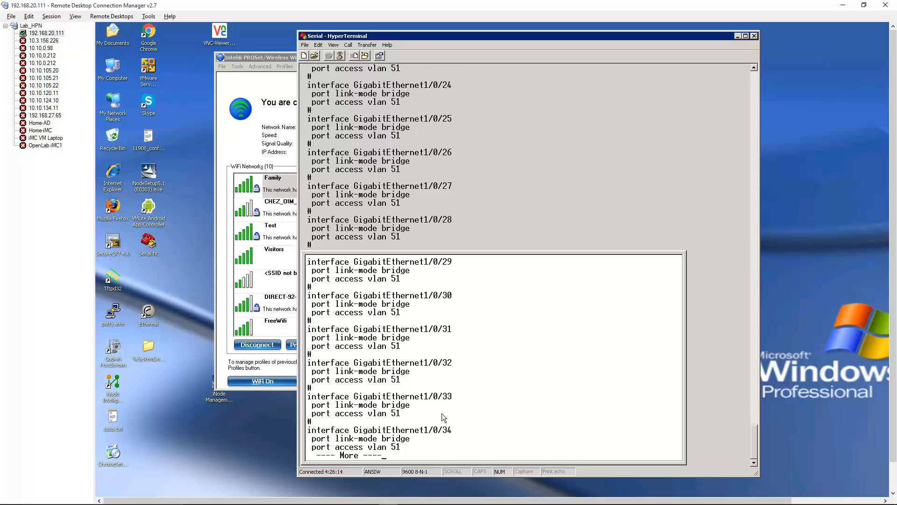
{"action": "key", "text": "space"}
{"action": "key", "text": "space"}
{"action": "key", "text": "space"}
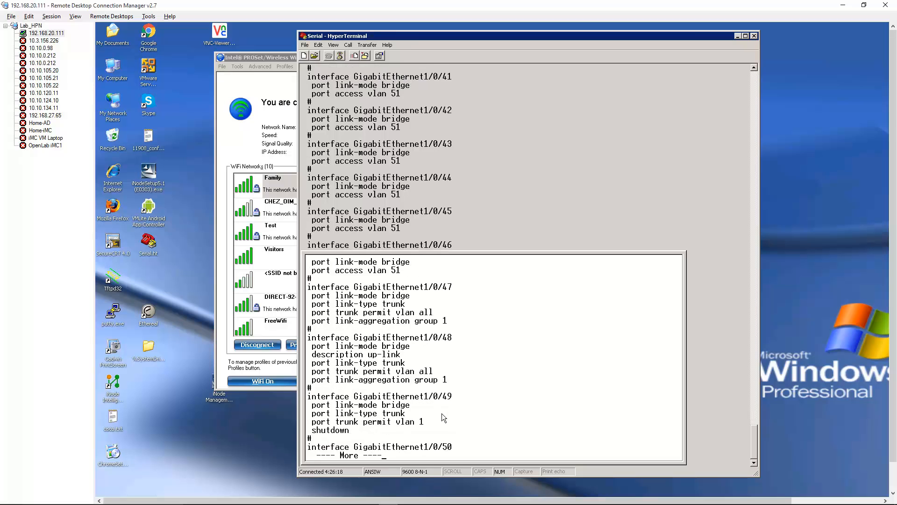
{"action": "key", "text": "space"}
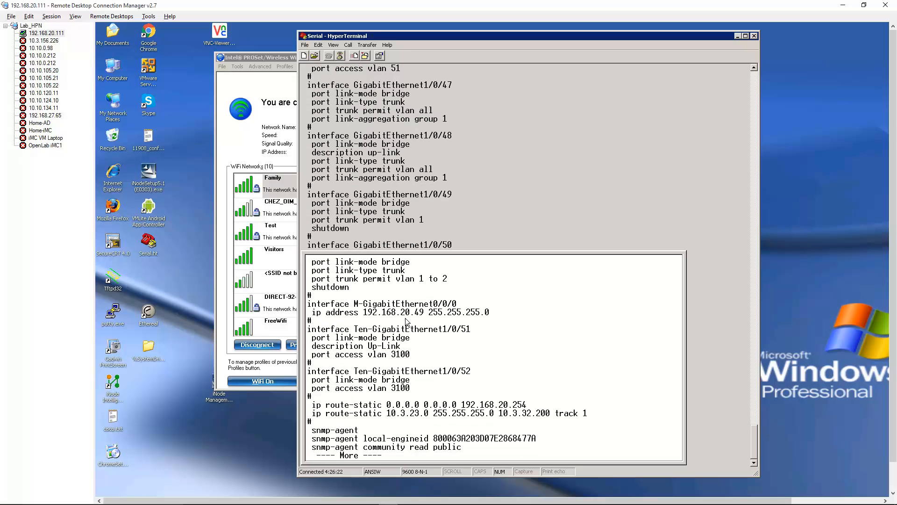
{"action": "key", "text": "space"}
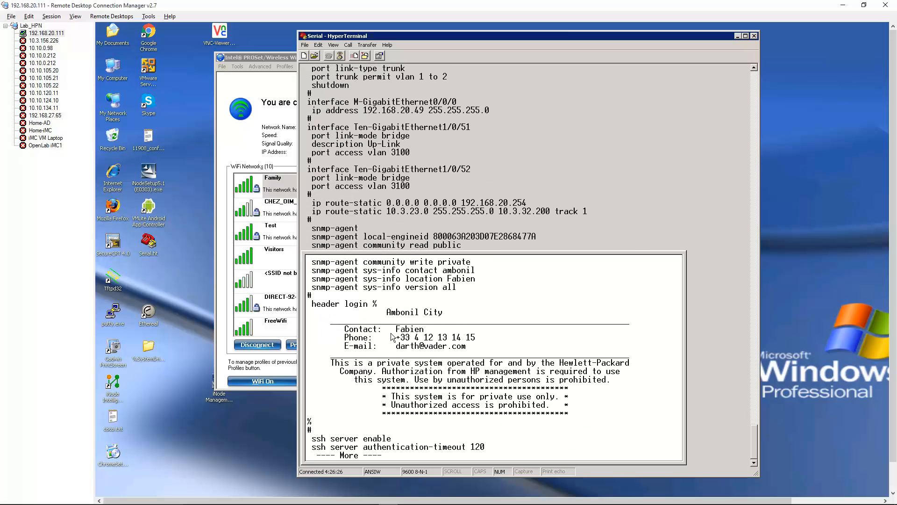
{"action": "key", "text": "space"}
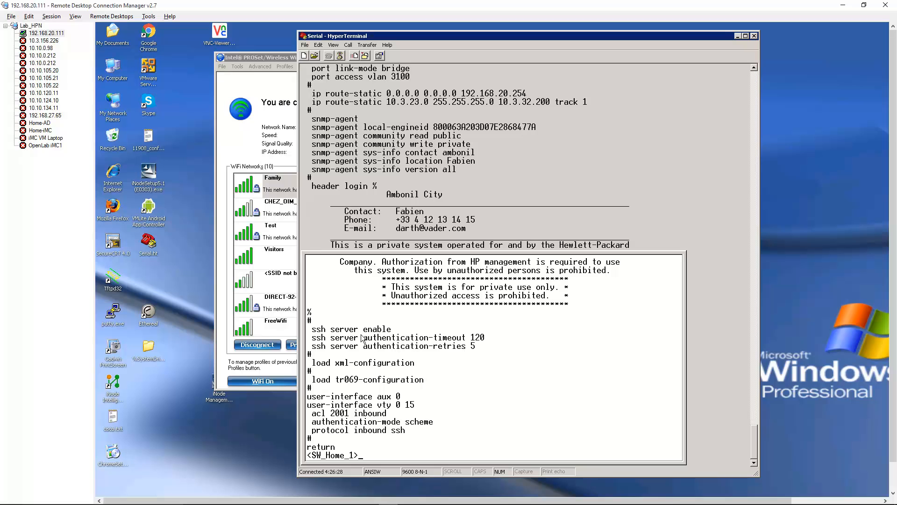
{"action": "key", "text": "alt+Tab"}
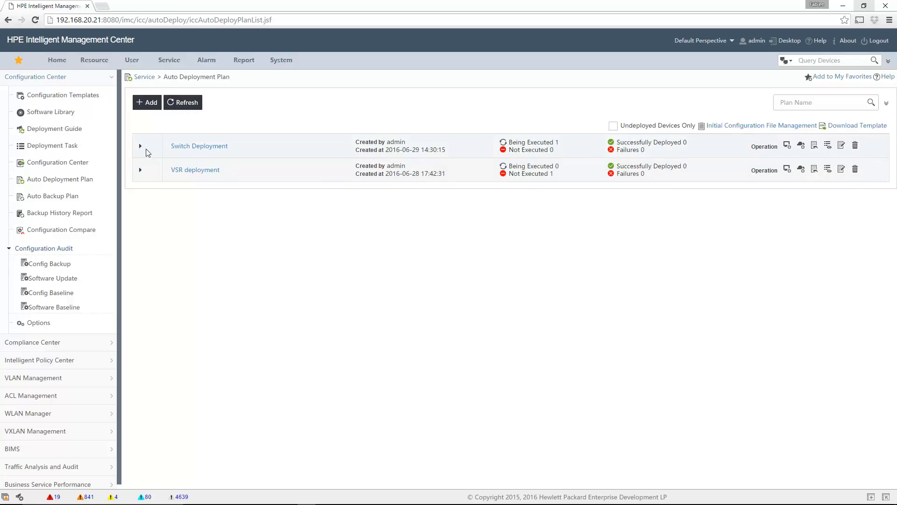
Refresh Switch Deployment to confirm D0-7E-28-68-47-79 shows 'Auto deployment finished. Operation succeeded.'
{"action": "left_click", "coordinate": [141, 147]}
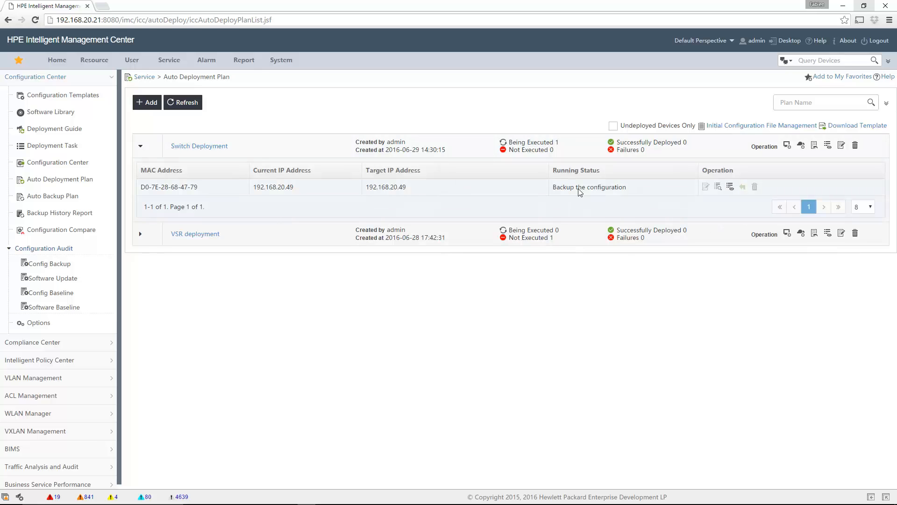
{"action": "left_click", "coordinate": [187, 104]}
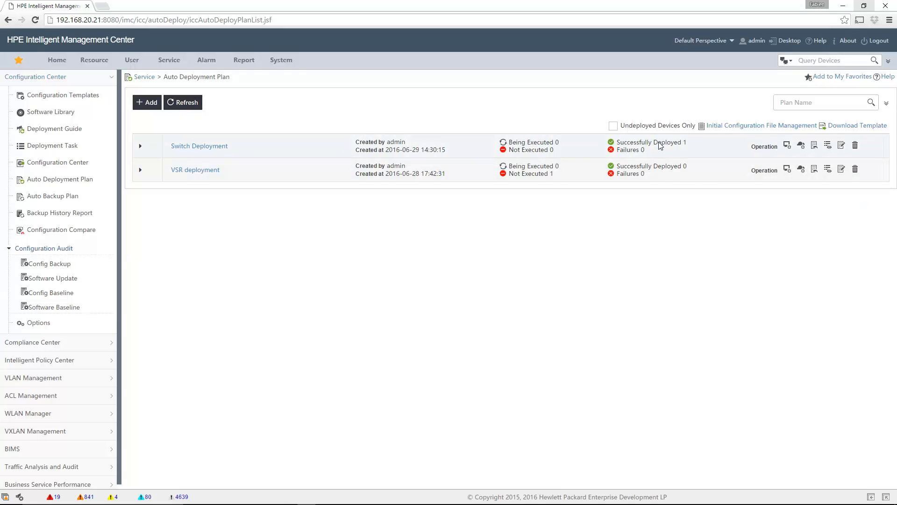
{"action": "left_click", "coordinate": [140, 146]}
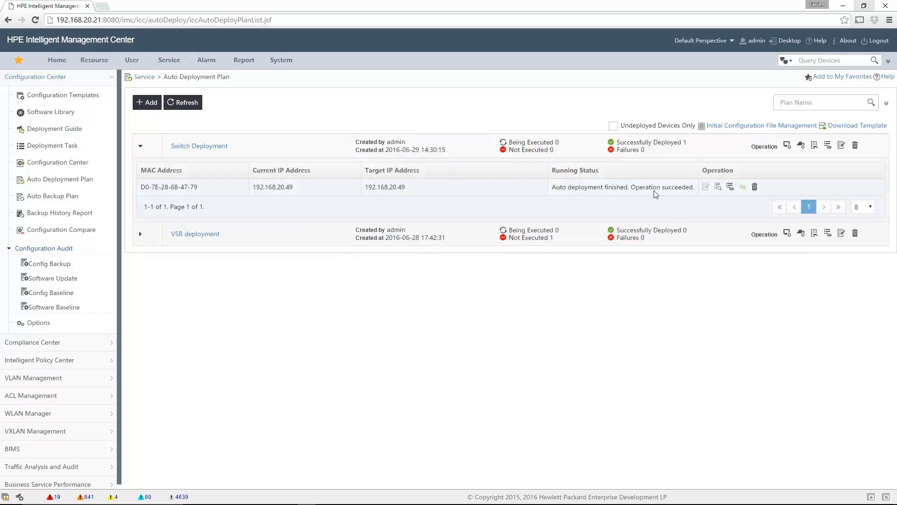
In the execution result, expand the Initialize, Add into iMC, Deploy startup configuration and Reboot steps
{"action": "left_click", "coordinate": [730, 187]}
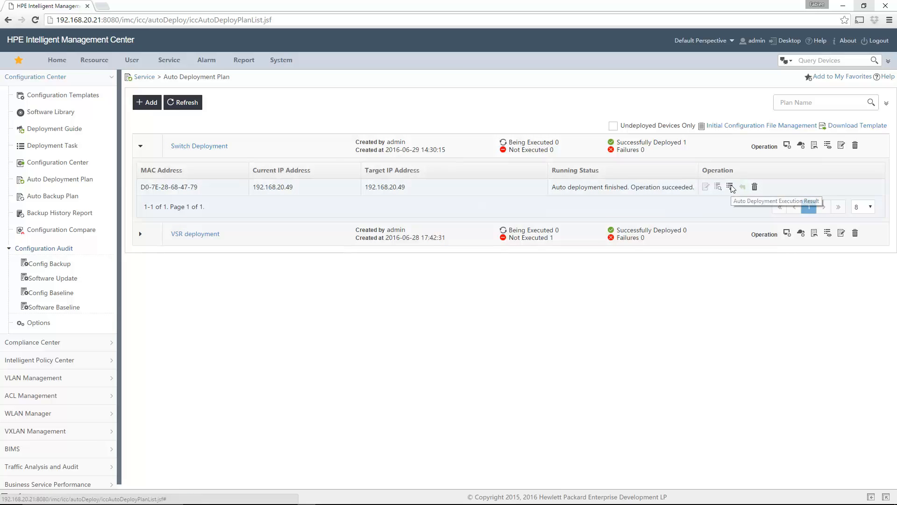
{"action": "left_click", "coordinate": [295, 200]}
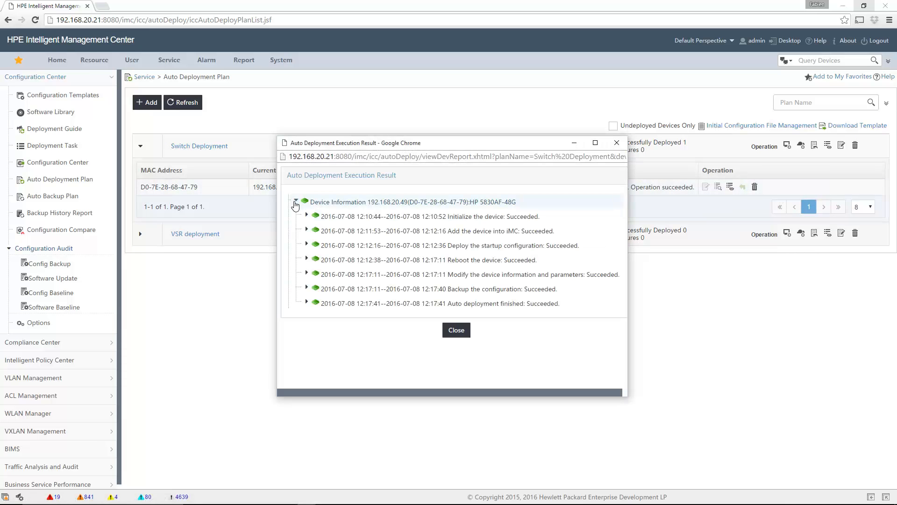
{"action": "left_click", "coordinate": [306, 216]}
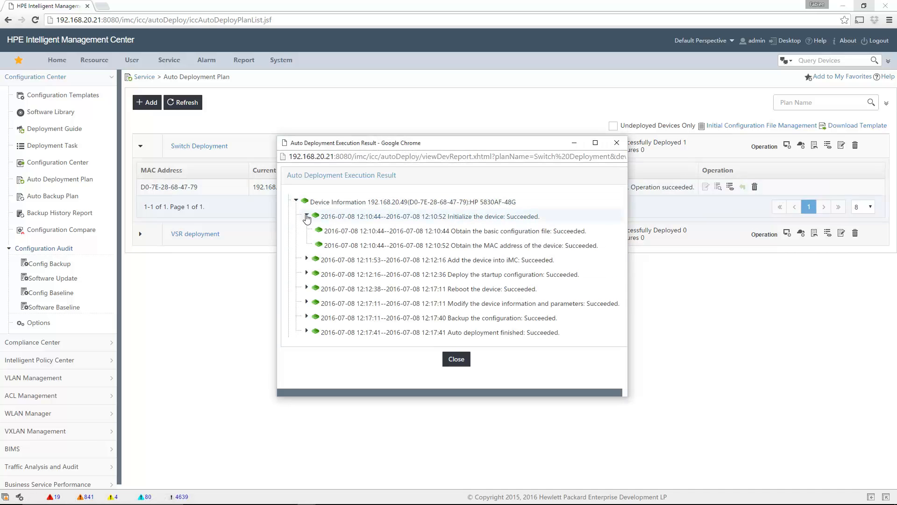
{"action": "left_click", "coordinate": [306, 261]}
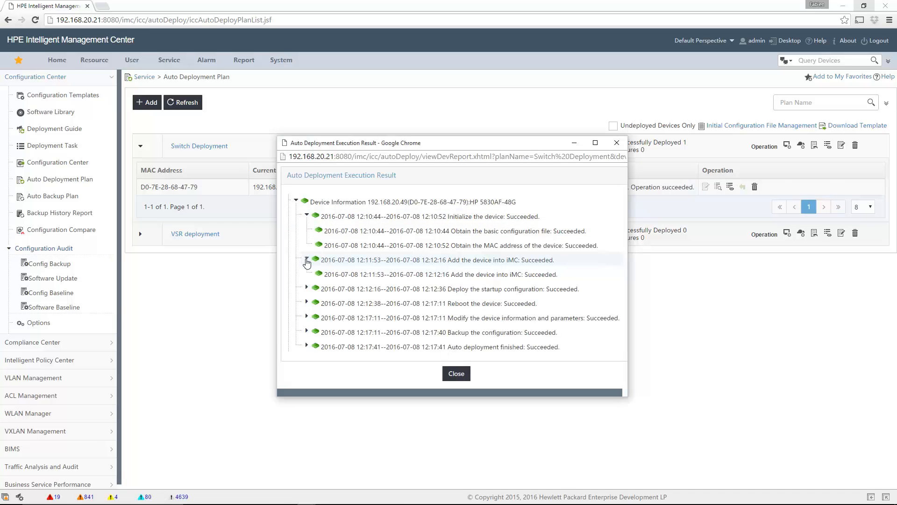
{"action": "left_click", "coordinate": [307, 289]}
{"action": "scroll", "coordinate": [510, 326], "scroll_direction": "down", "scroll_amount": 1}
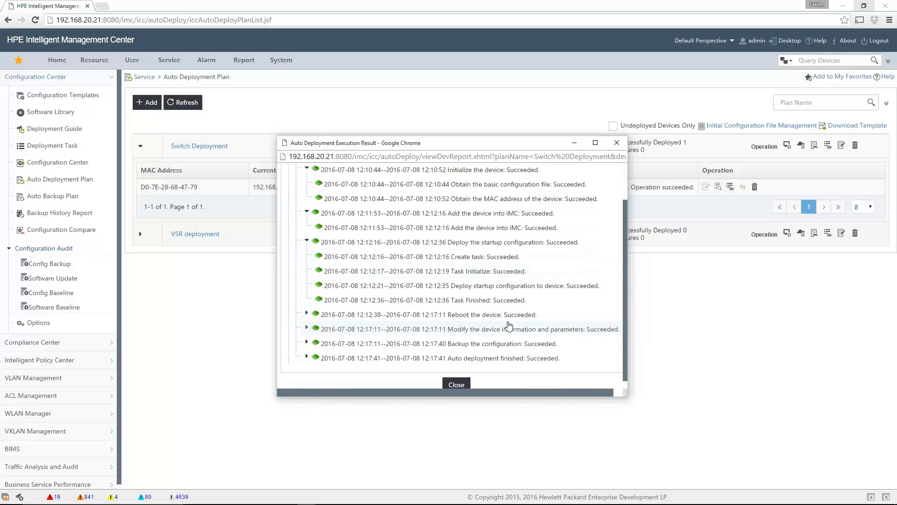
{"action": "left_click", "coordinate": [307, 314]}
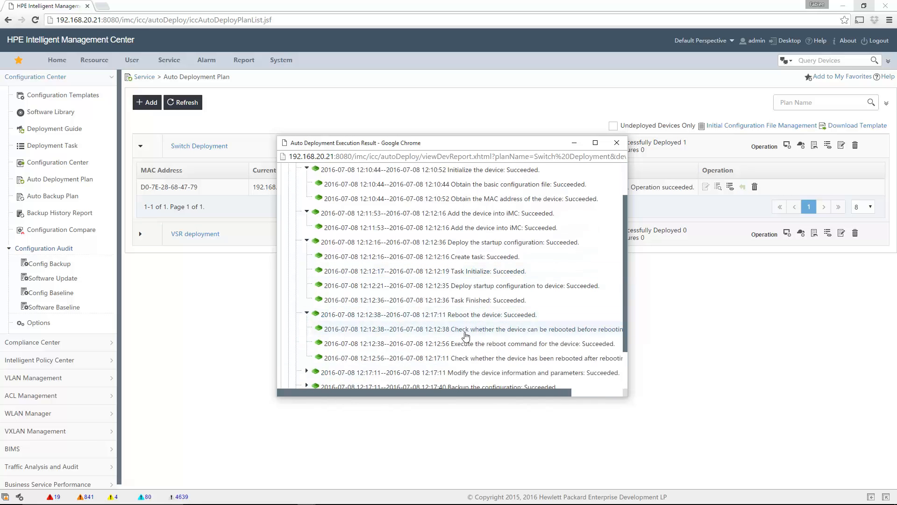
Expand the Modify device information, Backup configuration and Auto deployment finished steps, then close the report
{"action": "scroll", "coordinate": [467, 336], "scroll_direction": "down", "scroll_amount": 1}
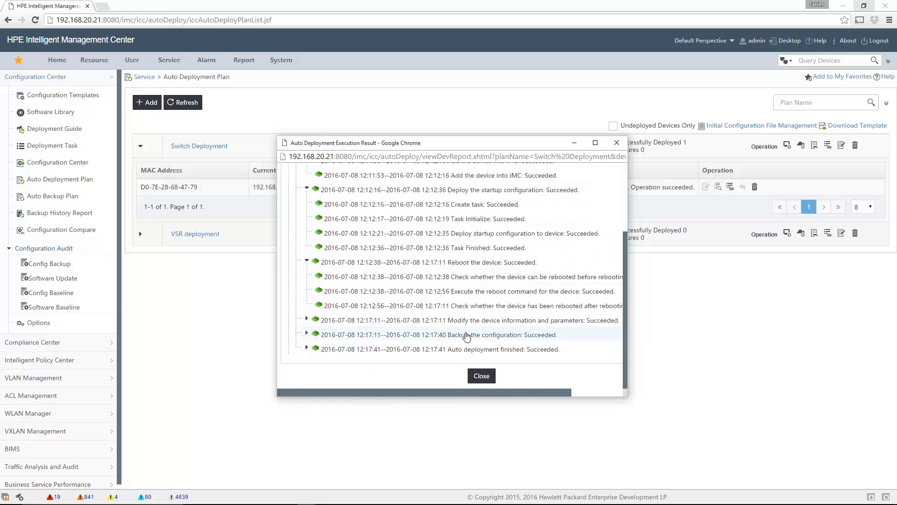
{"action": "left_click", "coordinate": [307, 319]}
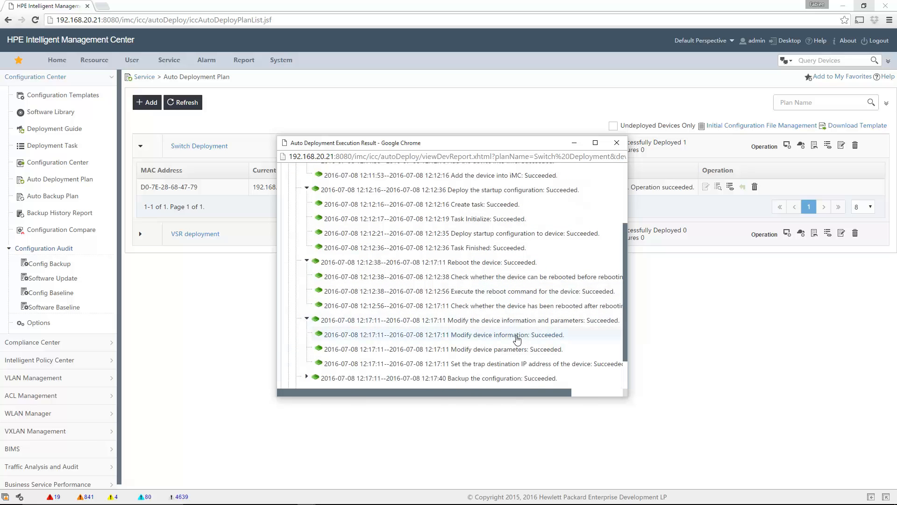
{"action": "scroll", "coordinate": [517, 339], "scroll_direction": "down", "scroll_amount": 1}
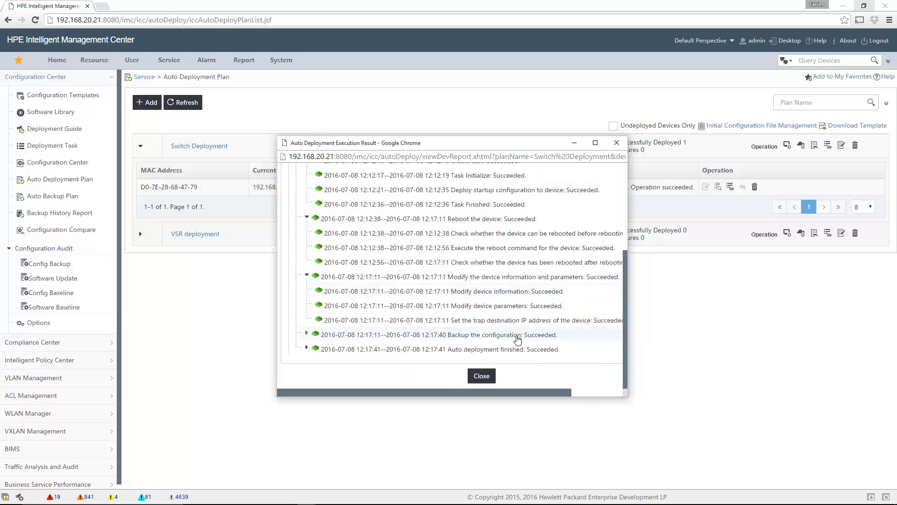
{"action": "left_click", "coordinate": [306, 334]}
{"action": "scroll", "coordinate": [307, 345], "scroll_direction": "down", "scroll_amount": 1}
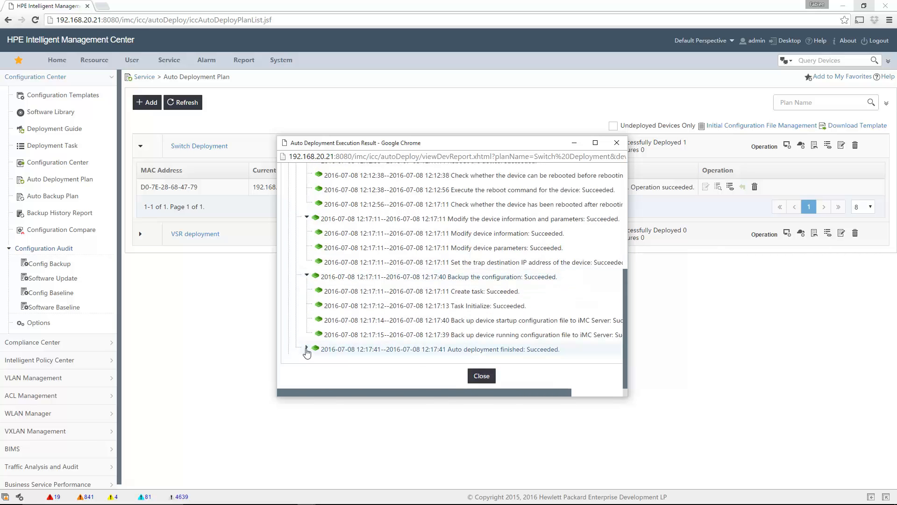
{"action": "left_click", "coordinate": [307, 349]}
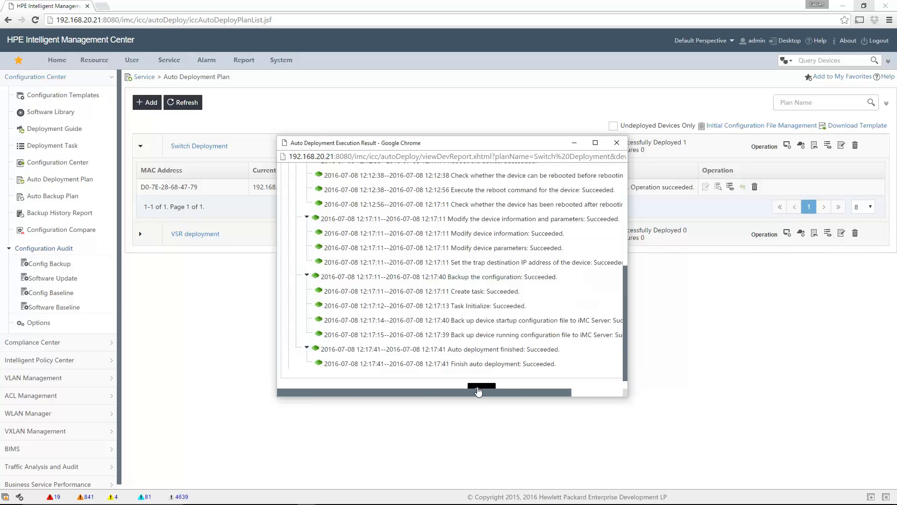
{"action": "left_click", "coordinate": [482, 390]}
{"action": "left_click", "coordinate": [82, 59]}
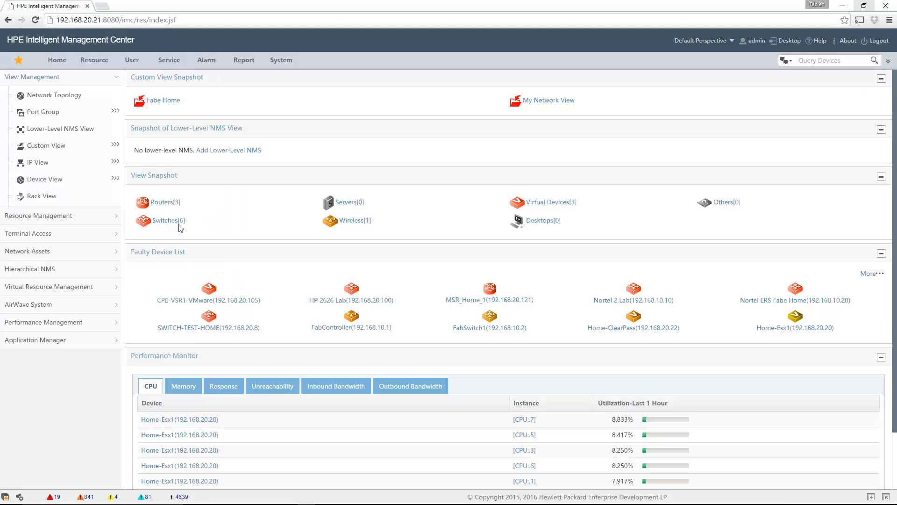
Open SW_Home_1's latest running configuration backup, 192.168.20.49_running_20160708121715.cfg
{"action": "left_click", "coordinate": [179, 226]}
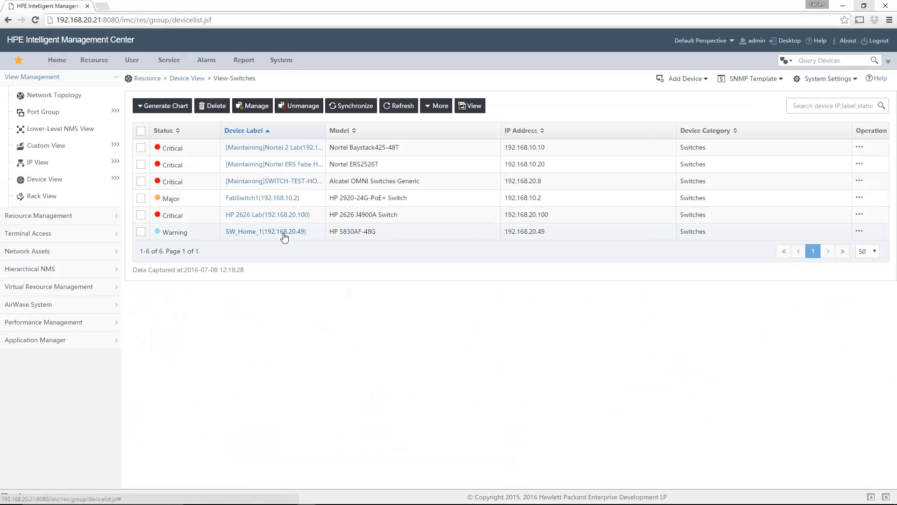
{"action": "left_click", "coordinate": [239, 232]}
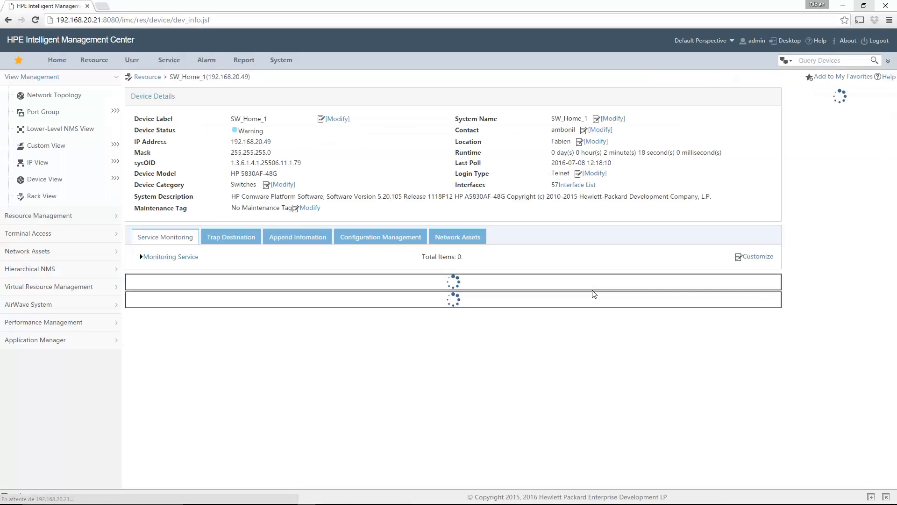
{"action": "left_click", "coordinate": [381, 237]}
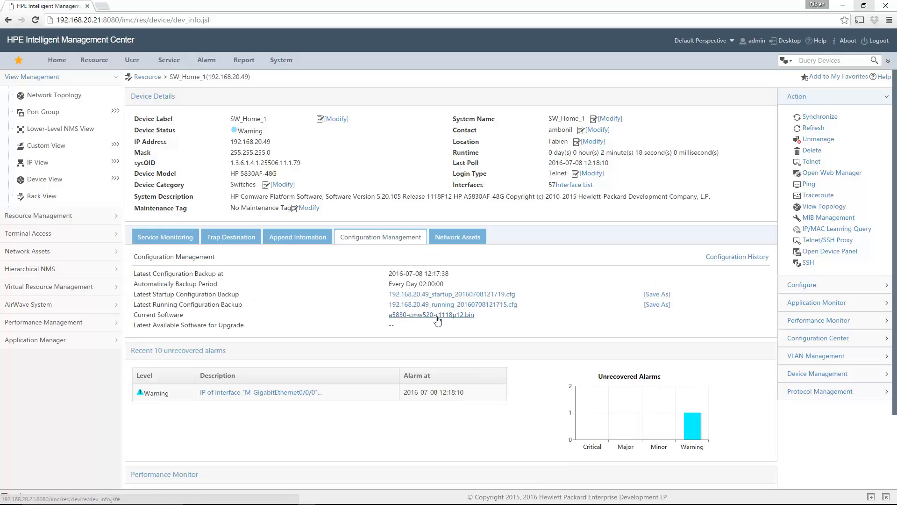
{"action": "left_click", "coordinate": [452, 305]}
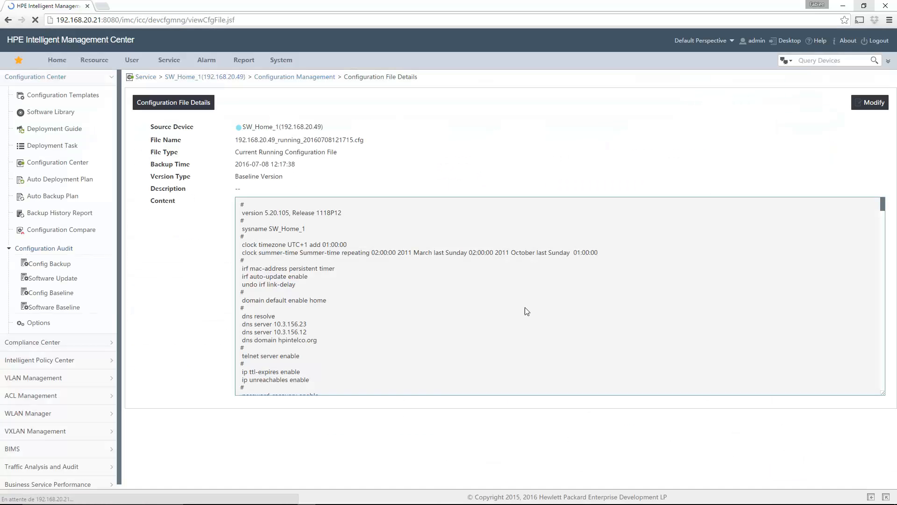